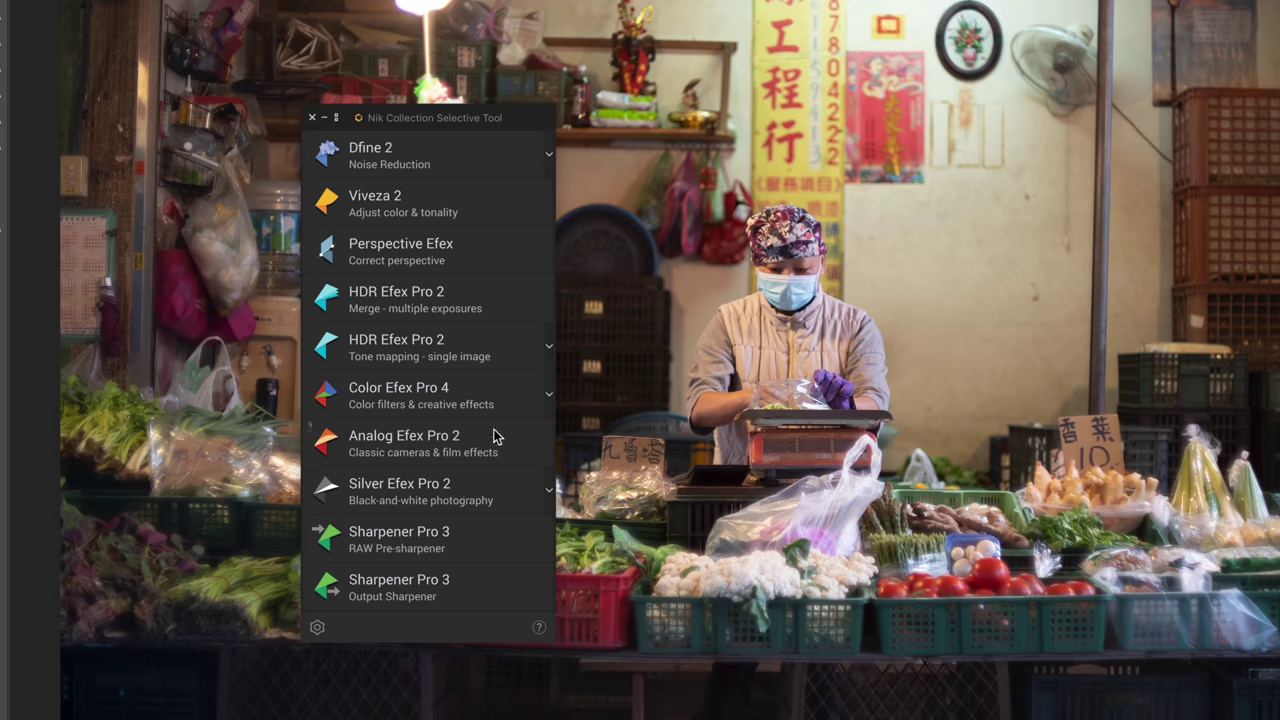
- Expand HDR Efex Pro 2, Color Efex Pro 4 and Silver Efex Pro 2 to list their presets
{"action": "left_click", "coordinate": [548, 350]}
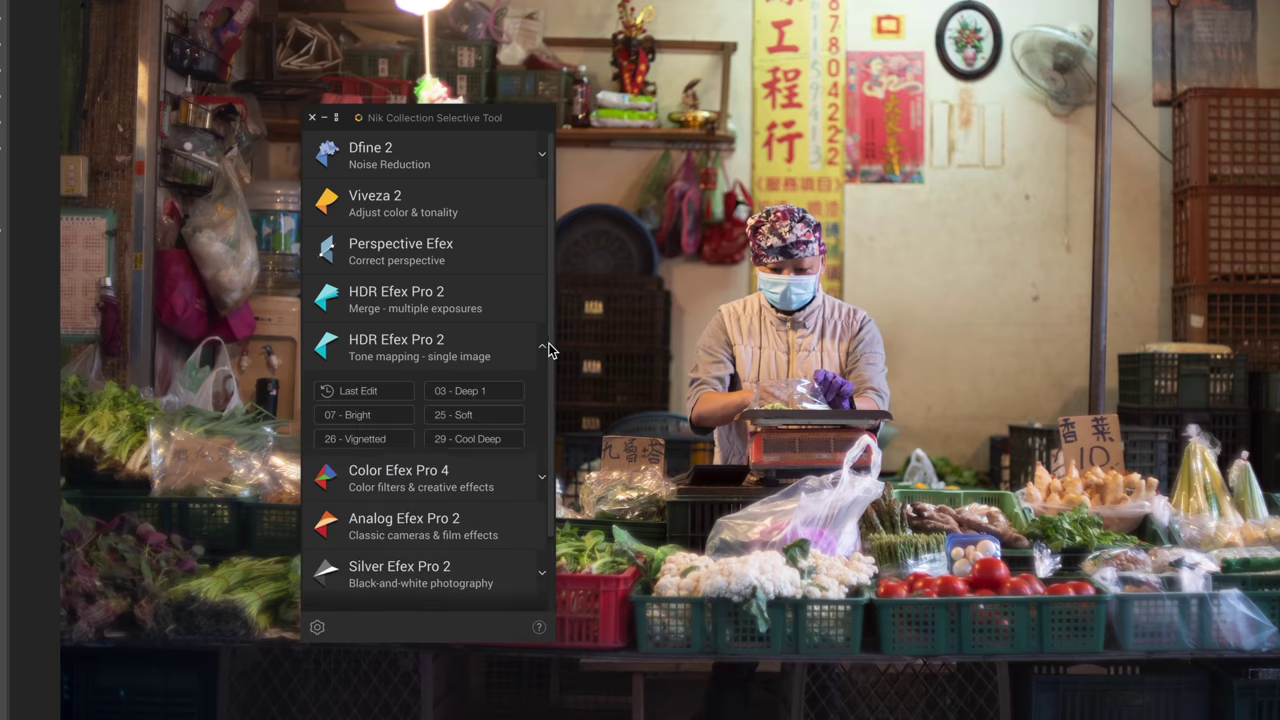
{"action": "left_click", "coordinate": [541, 490]}
{"action": "scroll", "coordinate": [541, 490], "scroll_direction": "down", "scroll_amount": 4}
{"action": "left_click", "coordinate": [541, 497]}
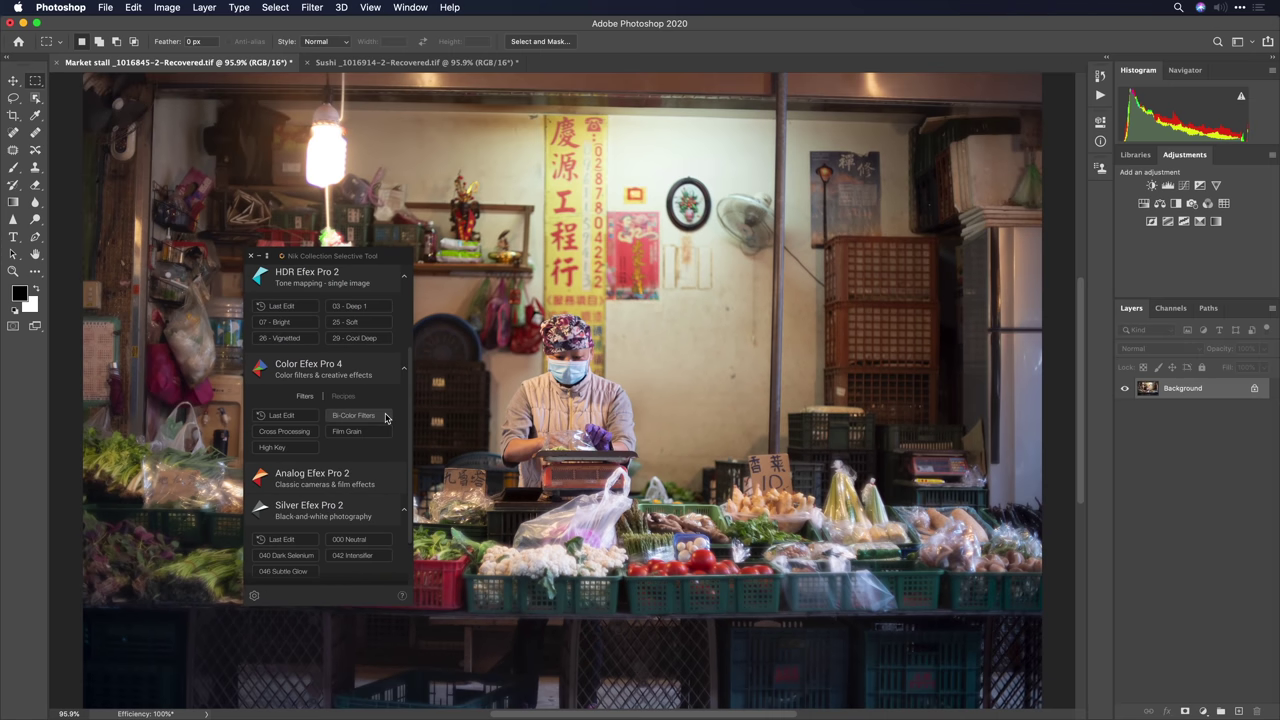
- Add Bi-Color Filters and Cross Processing versions of the market stall photo as separate layers
{"action": "left_click", "coordinate": [384, 416]}
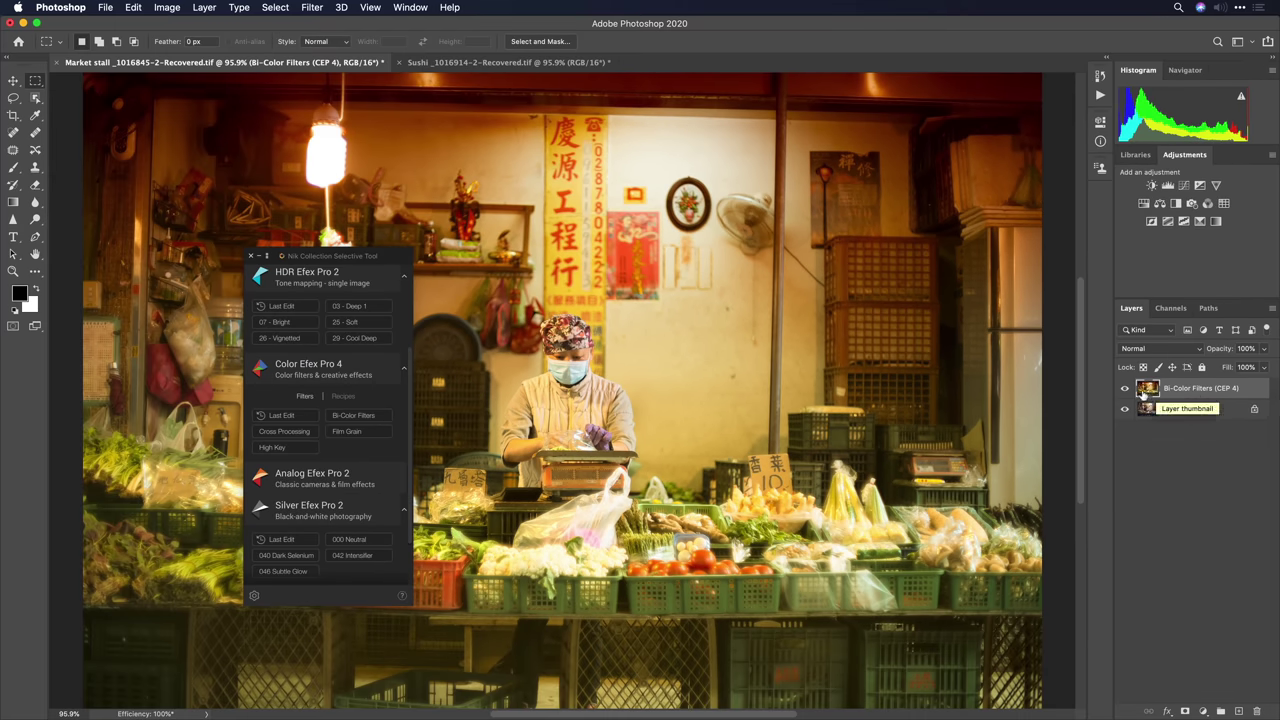
{"action": "left_click", "coordinate": [1126, 389]}
{"action": "left_click", "coordinate": [1168, 409]}
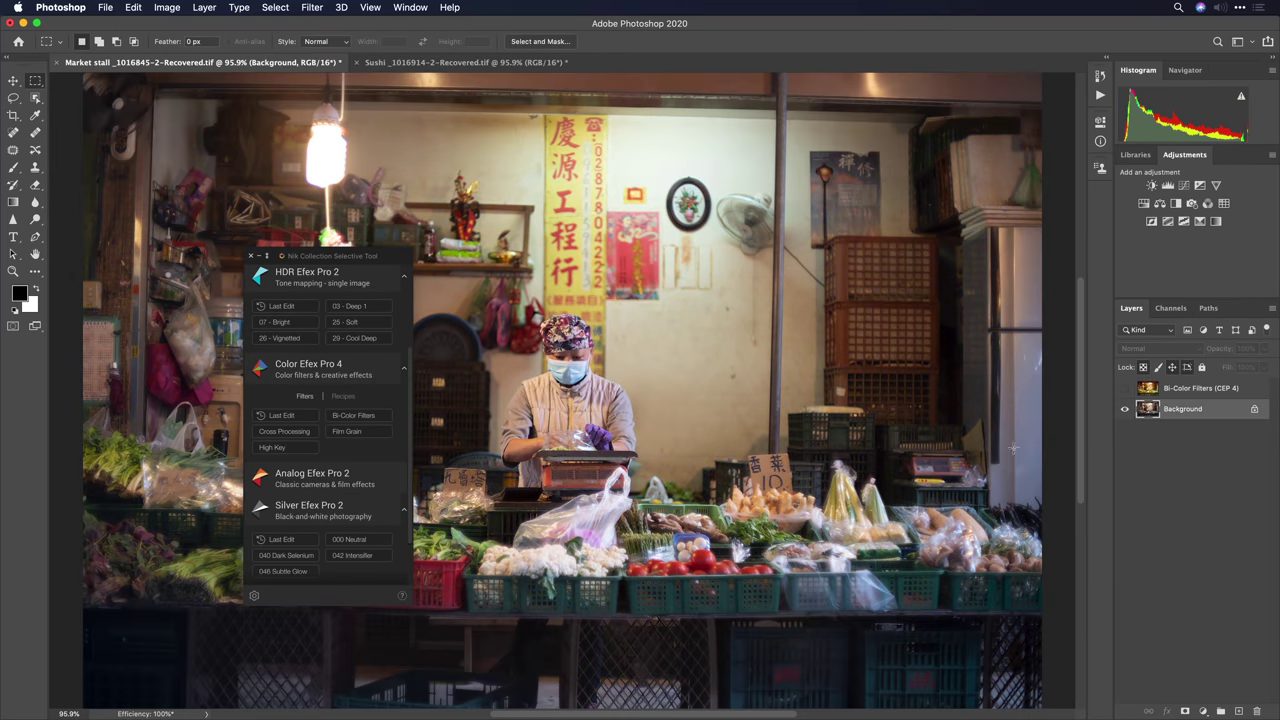
{"action": "left_click", "coordinate": [310, 436]}
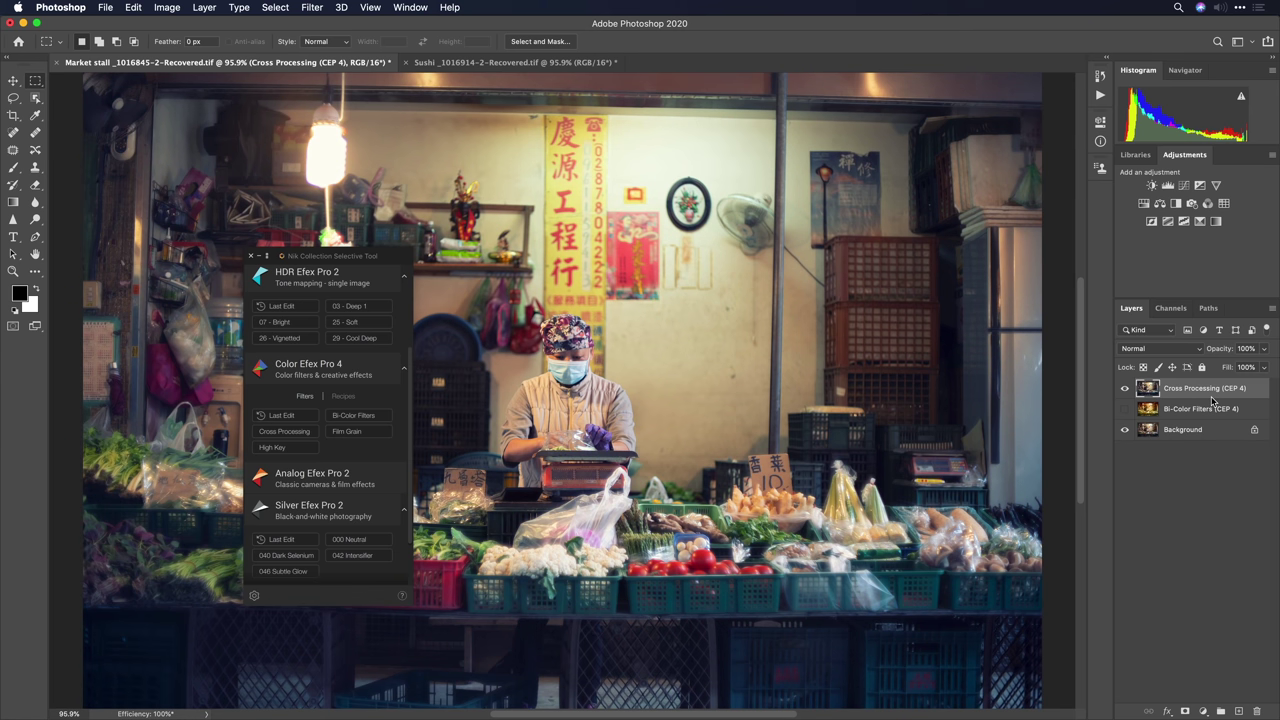
{"action": "left_click", "coordinate": [1125, 388]}
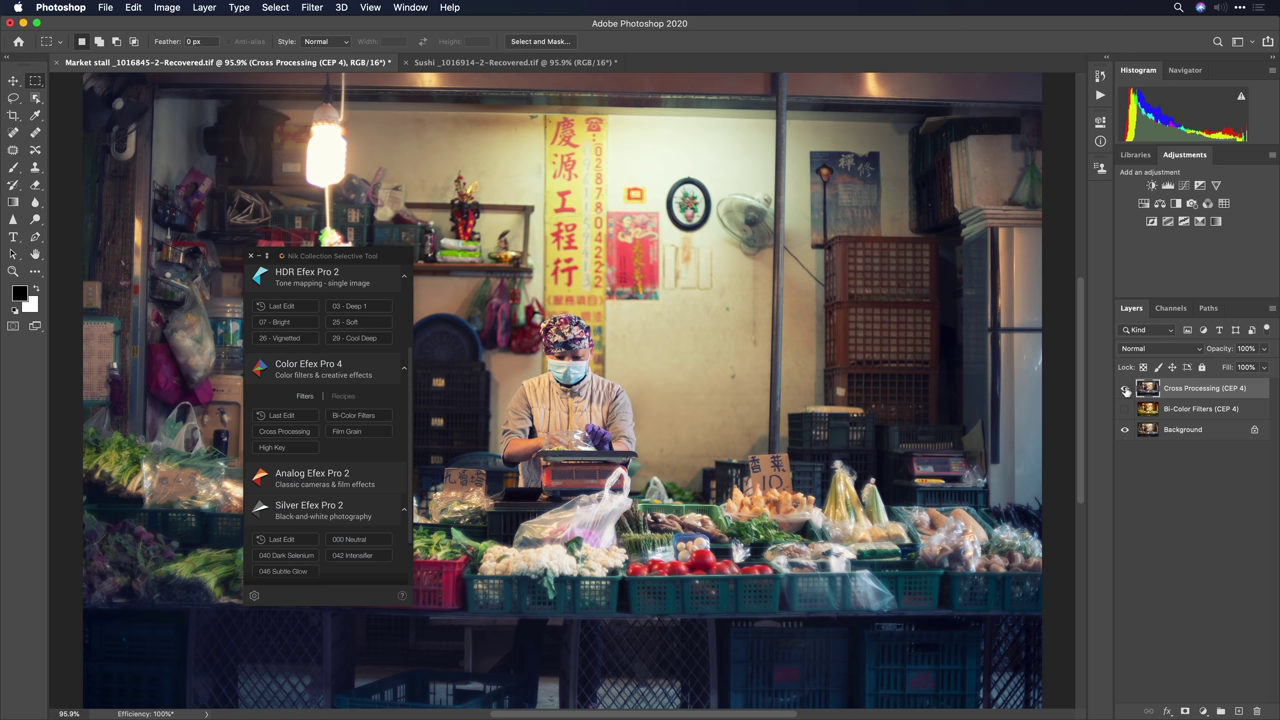
{"action": "left_click", "coordinate": [1155, 430]}
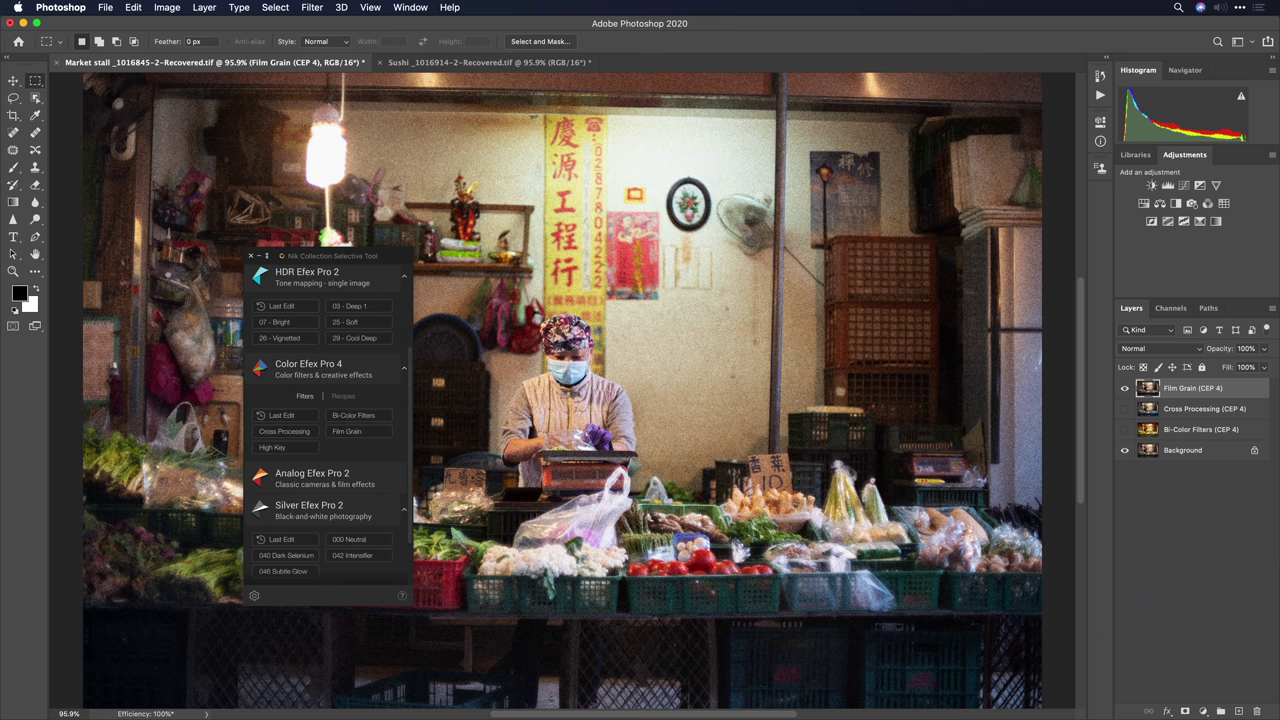
- Compare the Cross Processing, Bi-Color Filters and Film Grain layers individually, then select all three
{"action": "left_click", "coordinate": [1126, 410], "text": "alt"}
{"action": "left_click", "coordinate": [1124, 430], "text": "alt"}
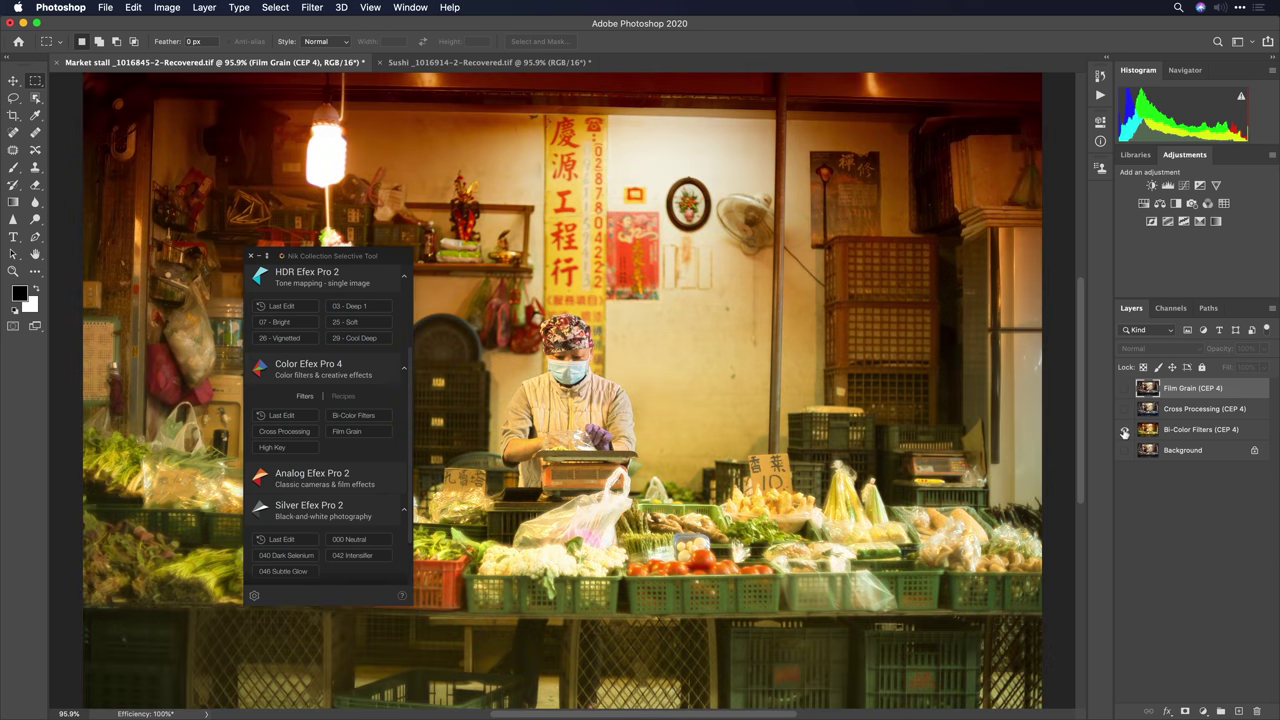
{"action": "left_click", "coordinate": [1125, 389], "text": "alt"}
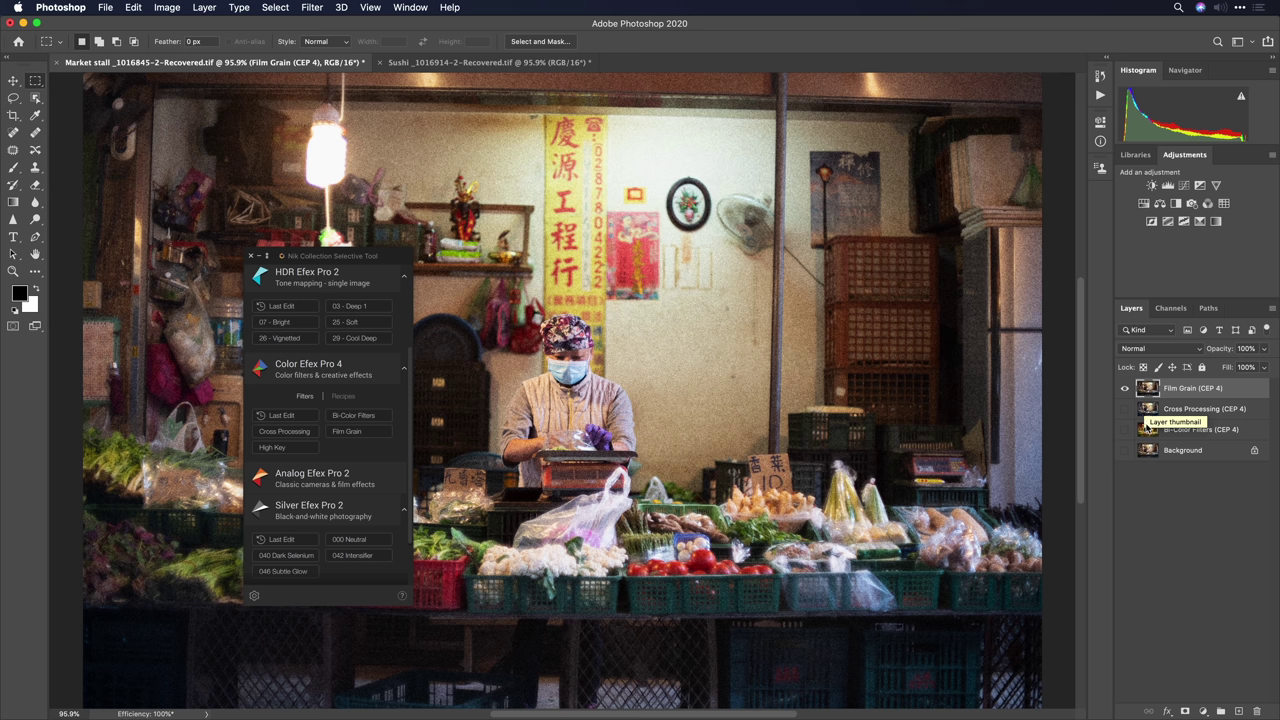
{"action": "left_click", "coordinate": [1165, 430], "text": "shift"}
- Delete the three filter layers and set favourite filters to apply in Nik Collection
{"action": "left_click_drag", "start_coordinate": [1175, 430], "coordinate": [1257, 711]}
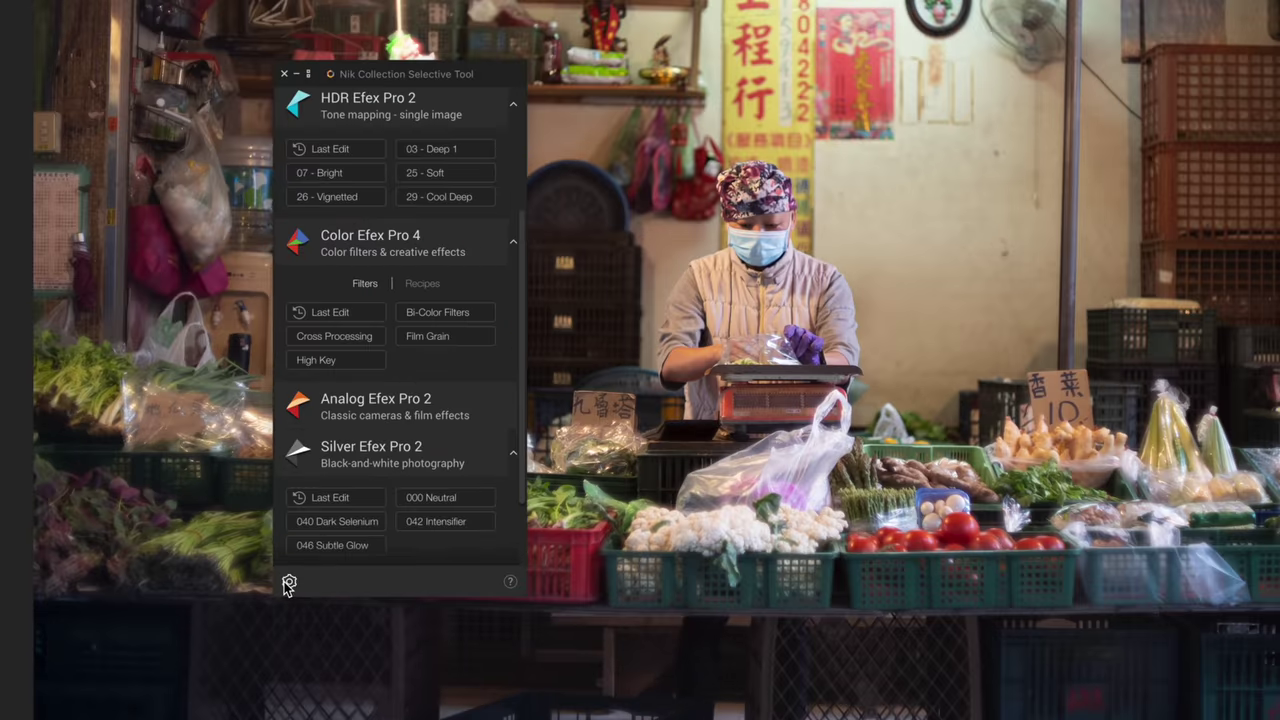
{"action": "left_click", "coordinate": [254, 595]}
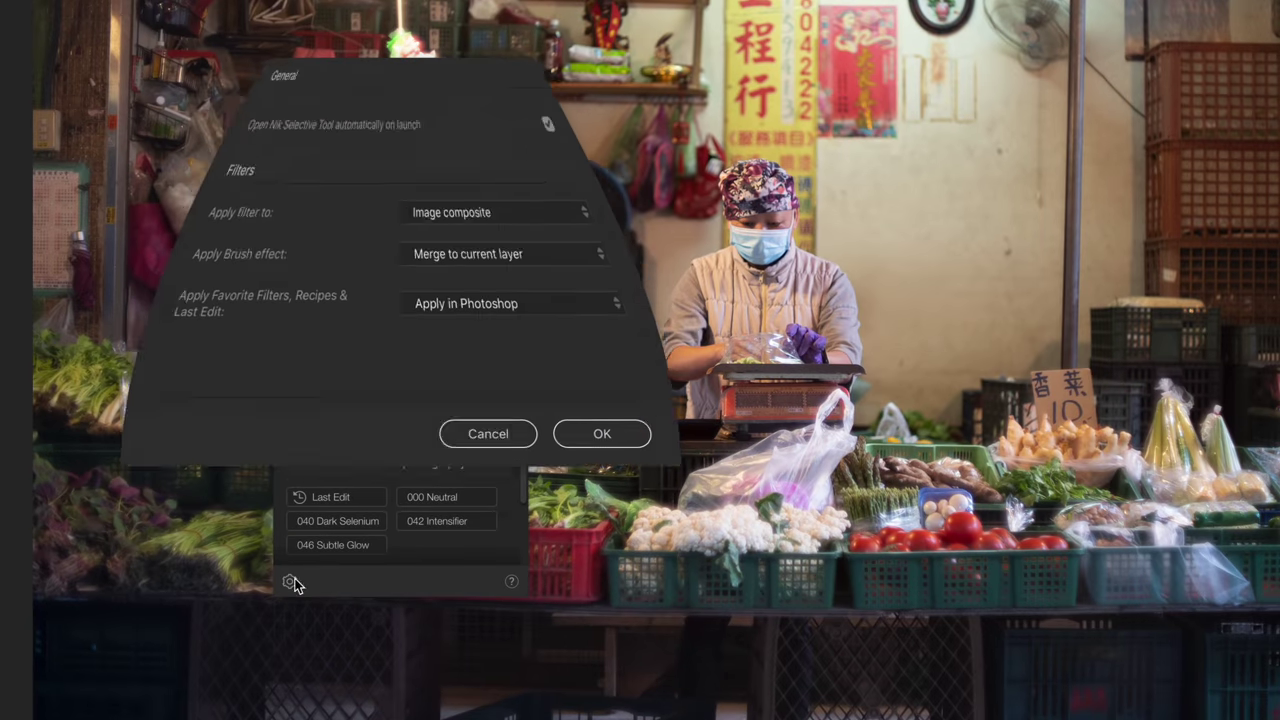
{"action": "left_click", "coordinate": [554, 345]}
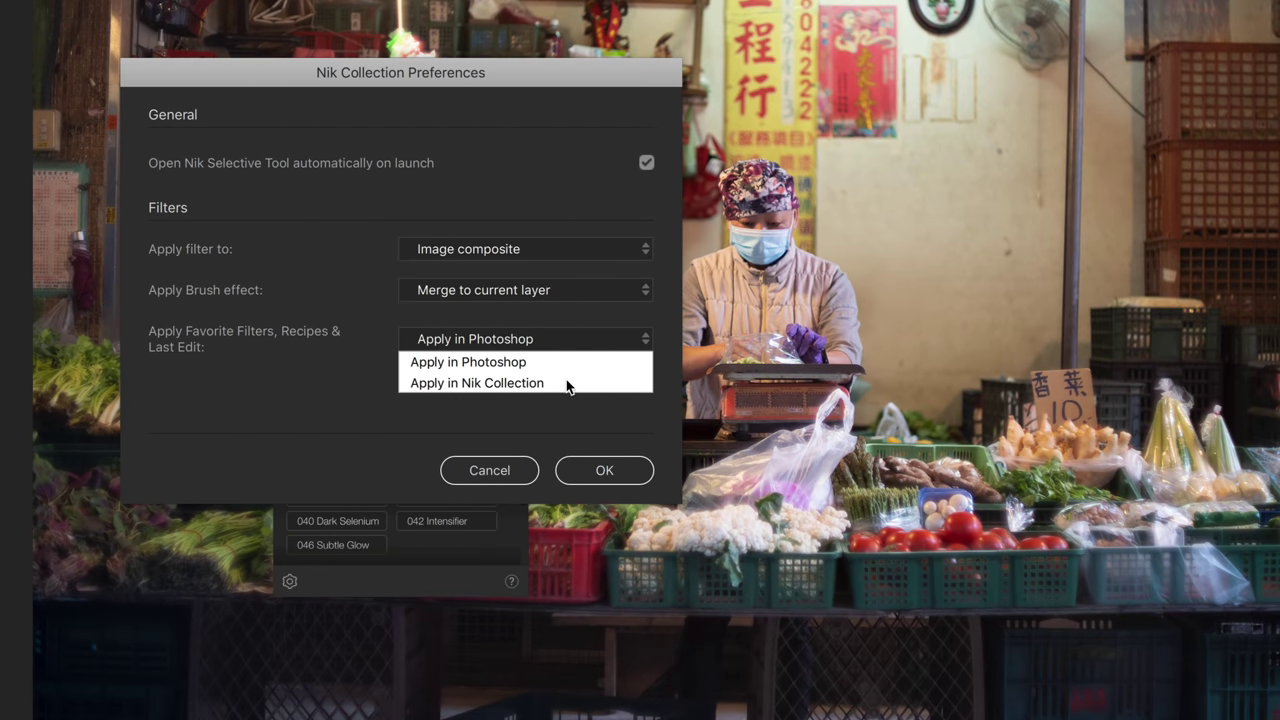
{"action": "left_click", "coordinate": [566, 386]}
{"action": "left_click", "coordinate": [600, 470]}
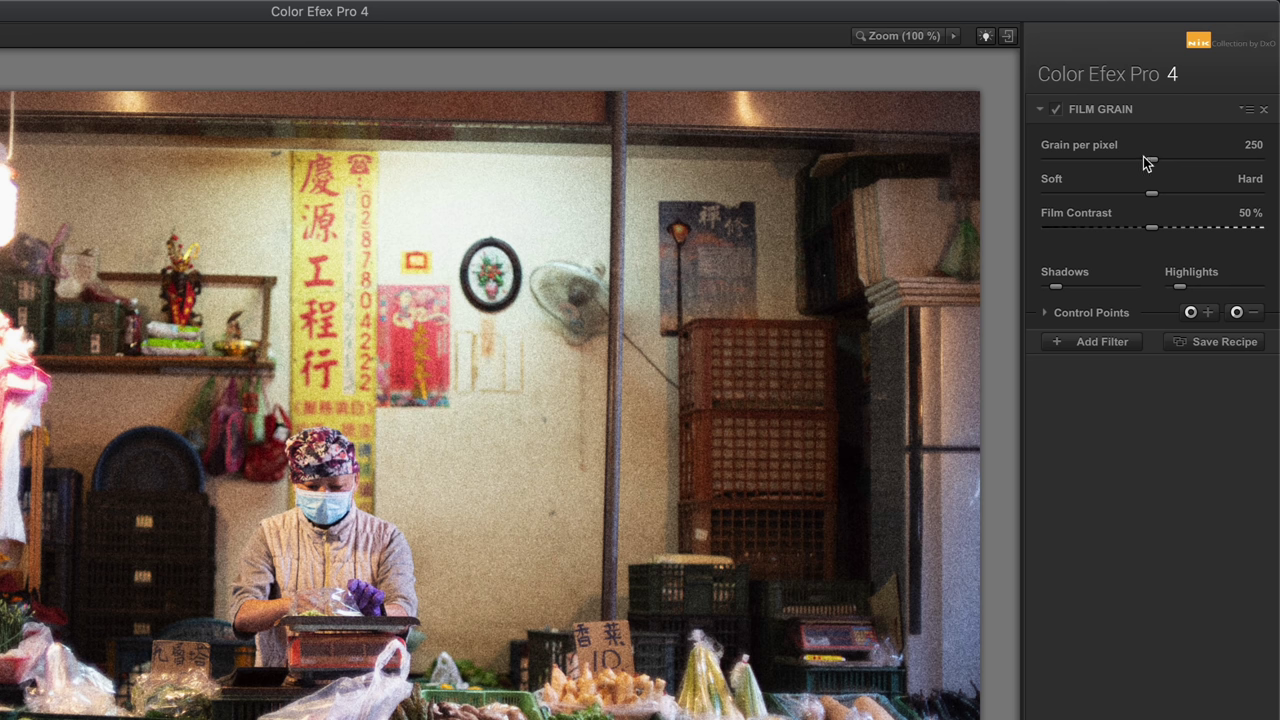
- Raise Film Grain to 413 grain per pixel, add Bi-Color Filters at 22% opacity, then Cross Processing
{"action": "left_click_drag", "start_coordinate": [1211, 162], "coordinate": [1198, 164]}
{"action": "left_click", "coordinate": [1080, 344]}
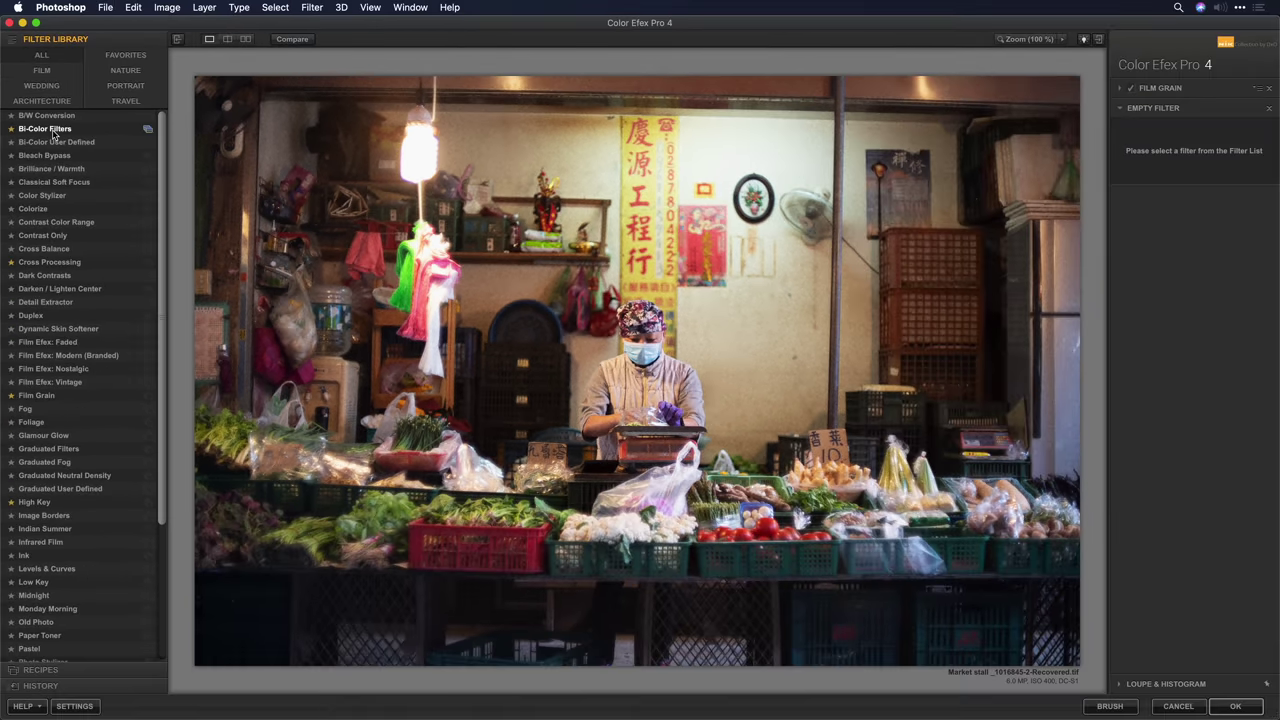
{"action": "left_click", "coordinate": [54, 131]}
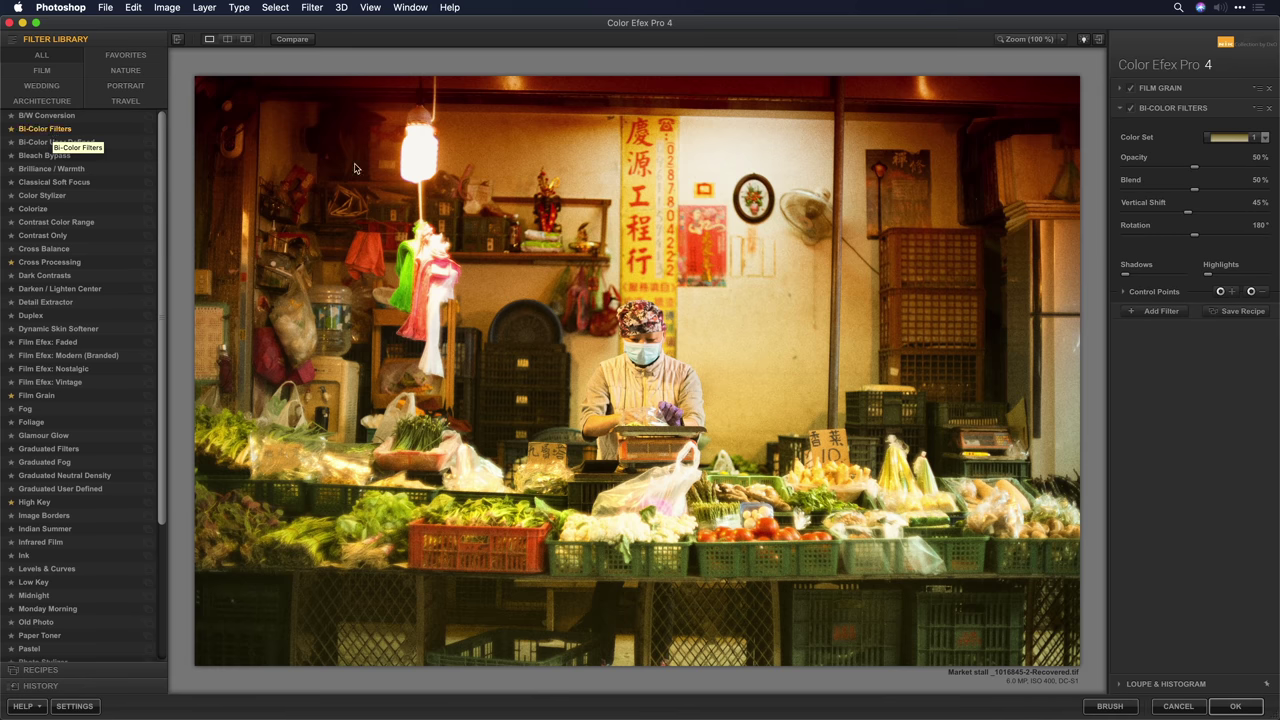
{"action": "left_click_drag", "start_coordinate": [1191, 169], "coordinate": [1154, 175]}
{"action": "left_click", "coordinate": [1142, 310]}
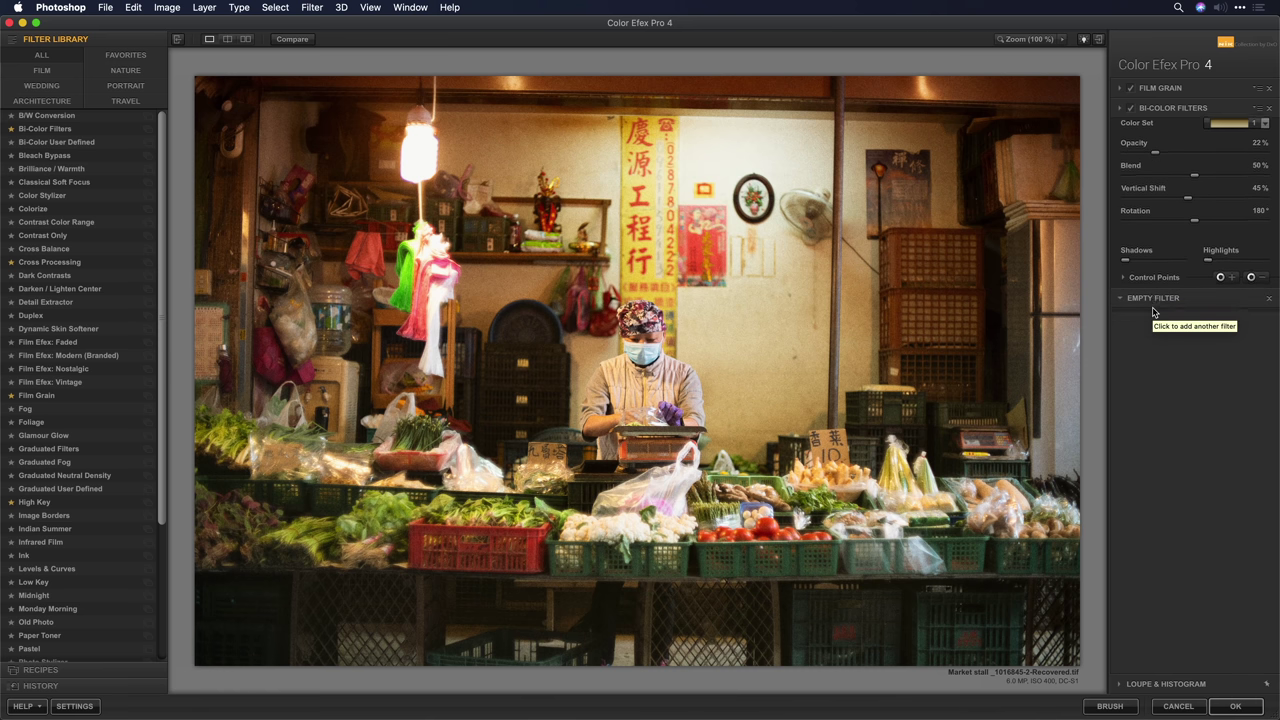
{"action": "left_click", "coordinate": [66, 262]}
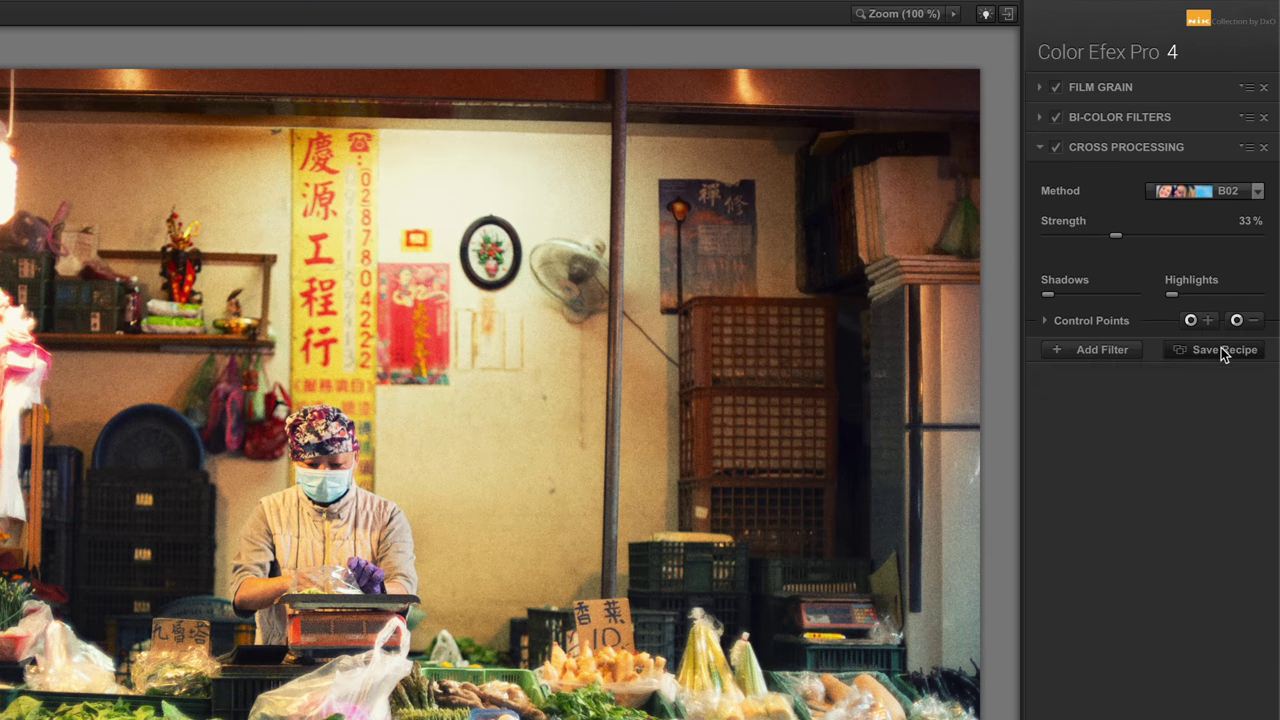
- Save the stack as recipe 'Vintage', star it as a favourite, then apply the Taipei recipe
{"action": "left_click", "coordinate": [1221, 350]}
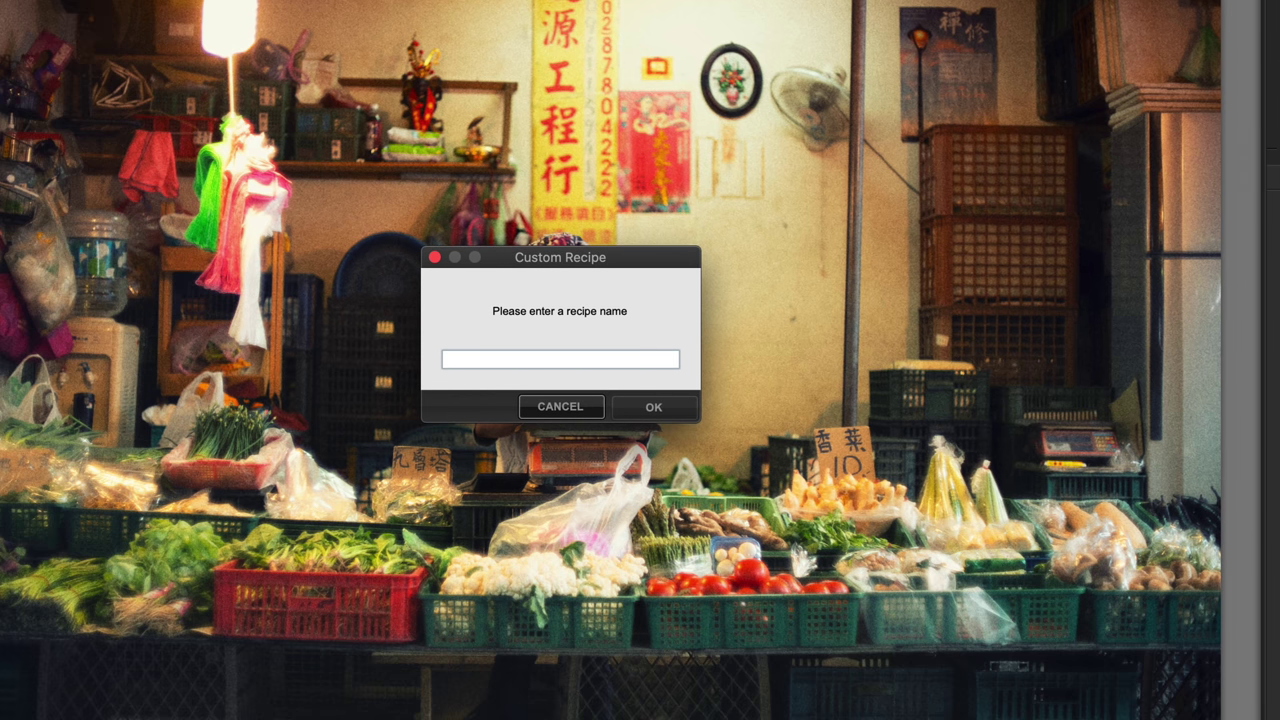
{"action": "type", "text": "Vintage"}
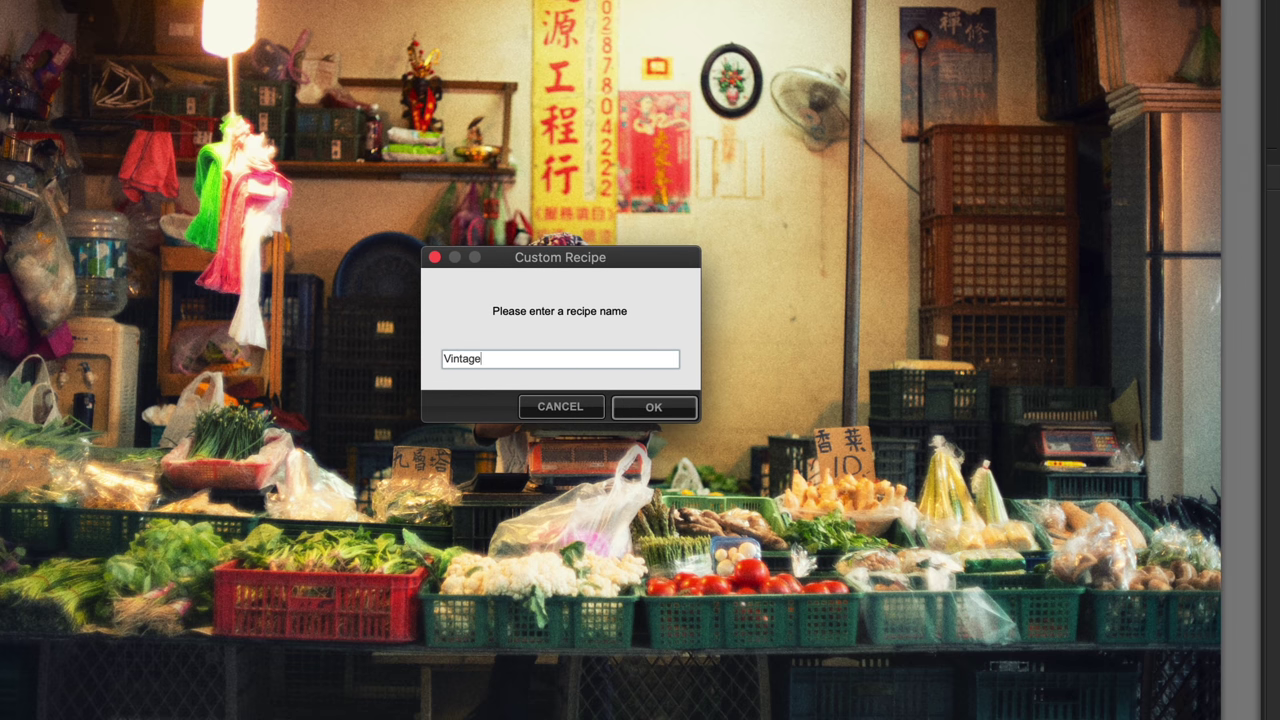
{"action": "key", "text": "Return"}
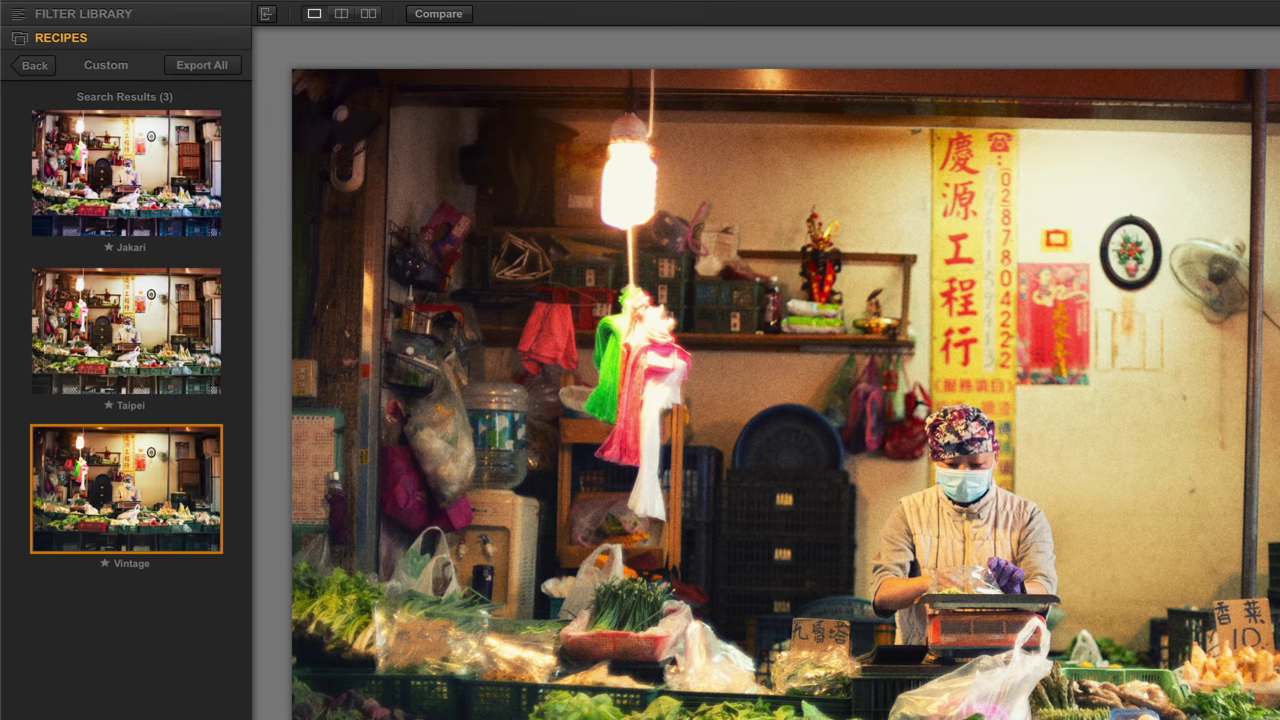
{"action": "mouse_move", "coordinate": [140, 478]}
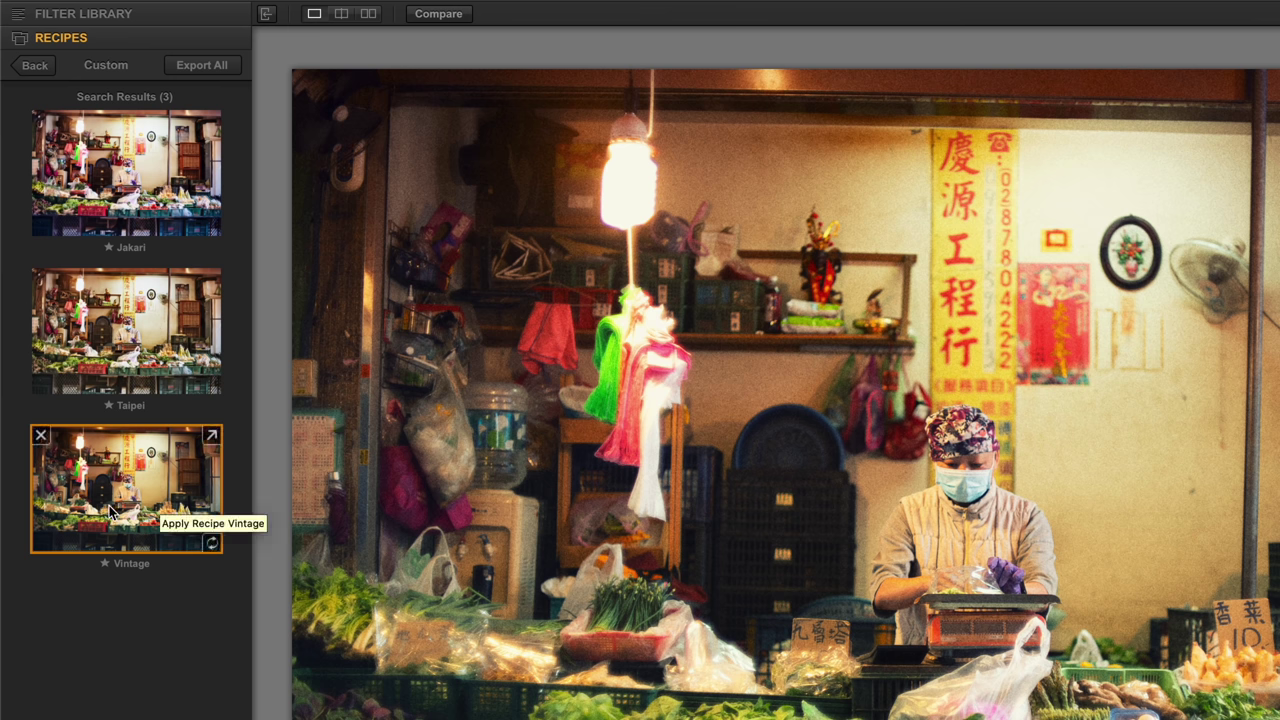
{"action": "left_click", "coordinate": [105, 565]}
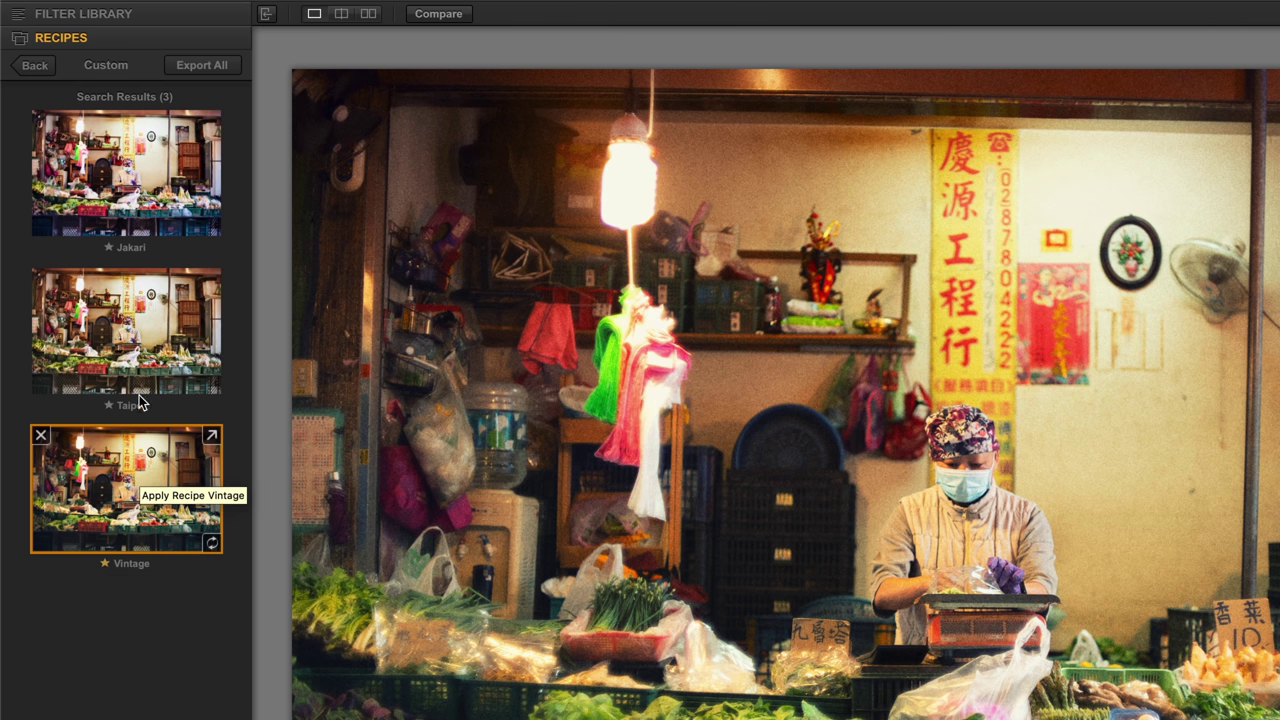
{"action": "mouse_move", "coordinate": [90, 380]}
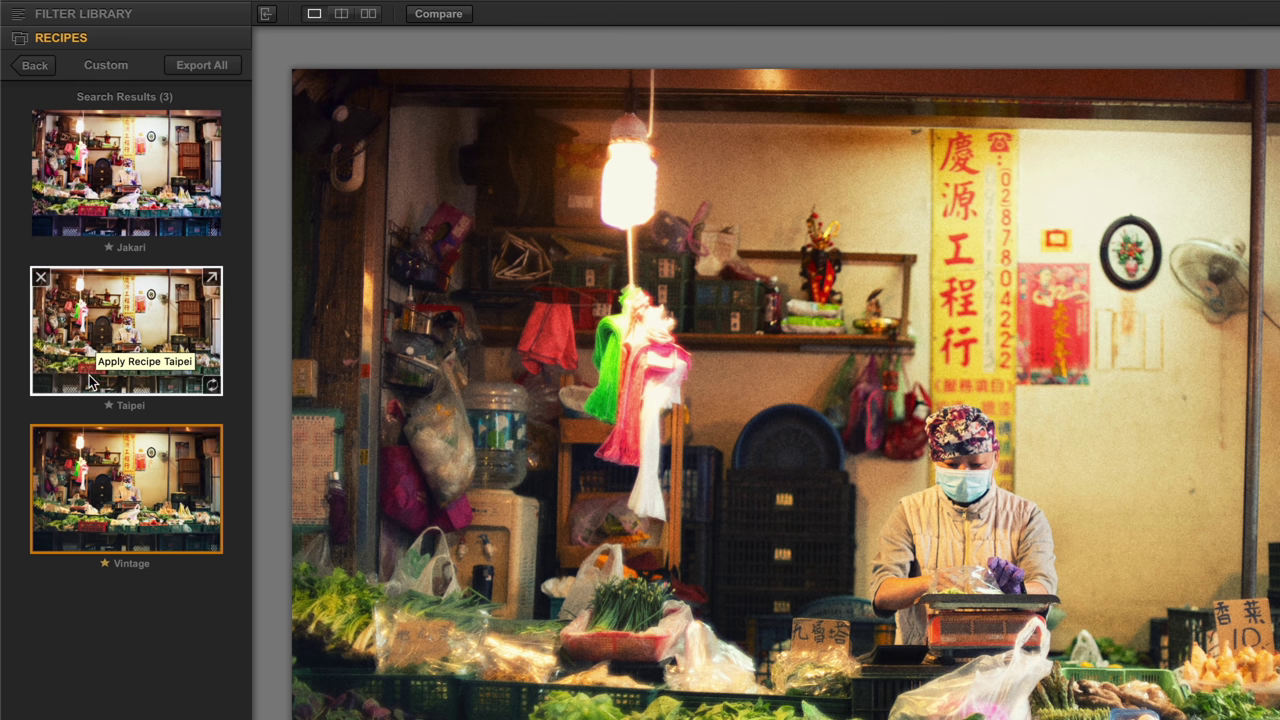
{"action": "left_click", "coordinate": [162, 374]}
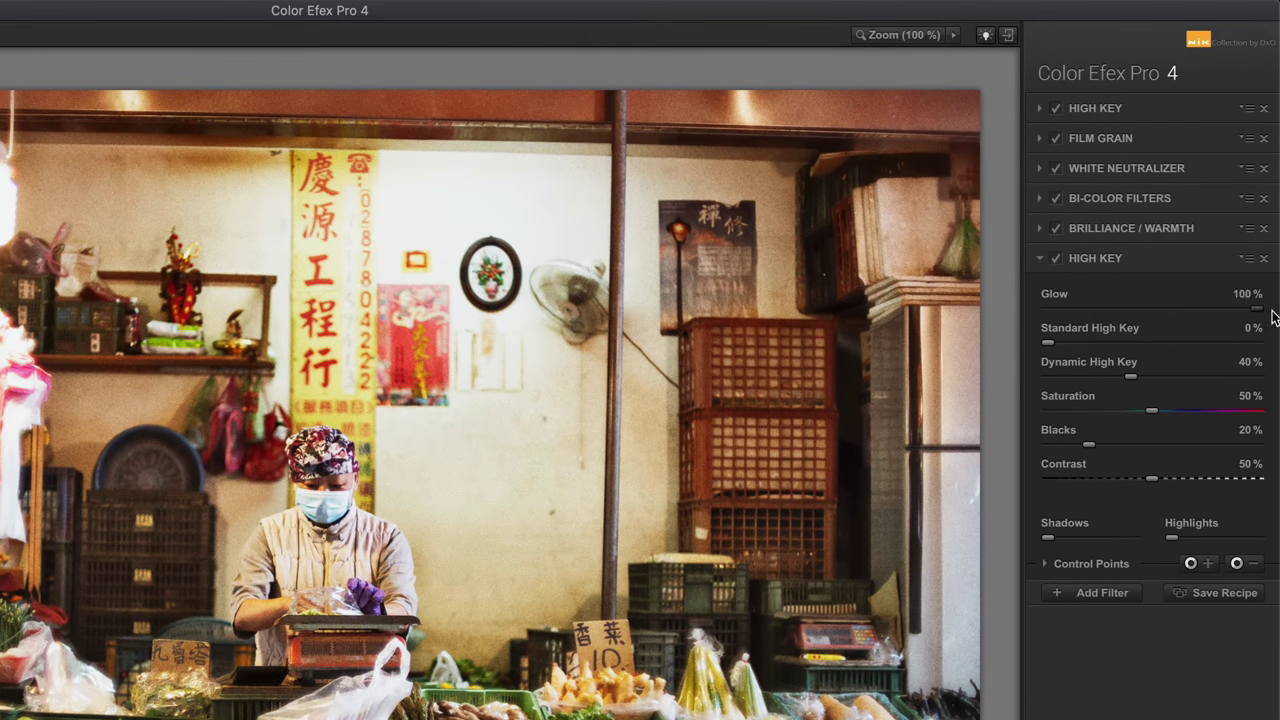
- Lower the Taipei stack's Film Grain to 198 grain per pixel and return the result to Photoshop
{"action": "left_click", "coordinate": [1180, 137]}
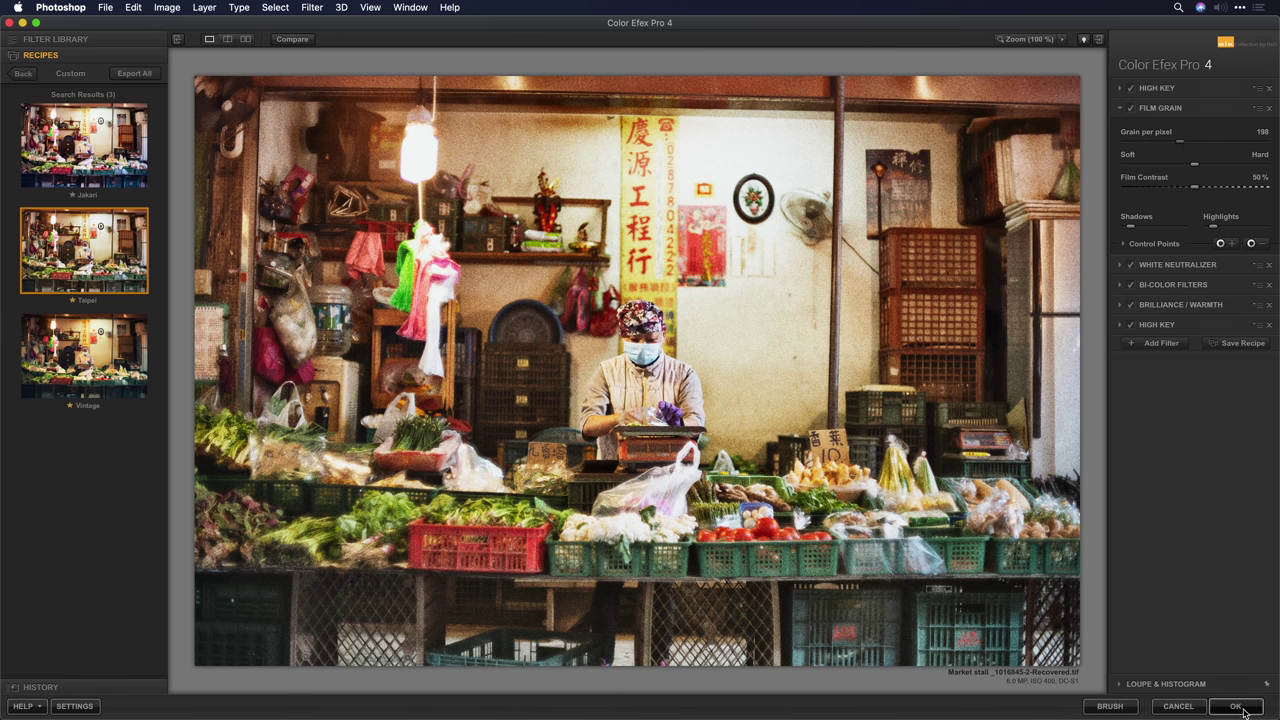
{"action": "left_click", "coordinate": [1237, 706]}
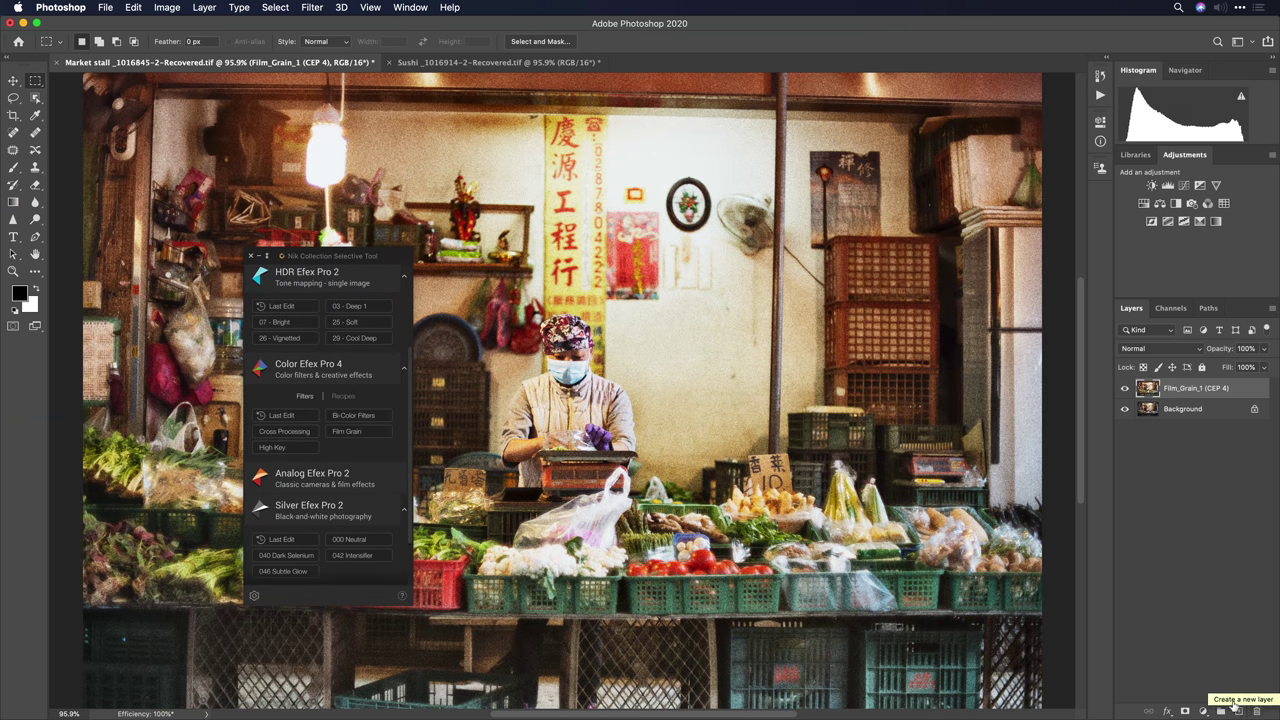
- Switch to the Sushi document and list Color Efex Pro 4 recipes in the Nik Selective Tool
{"action": "left_click", "coordinate": [459, 62]}
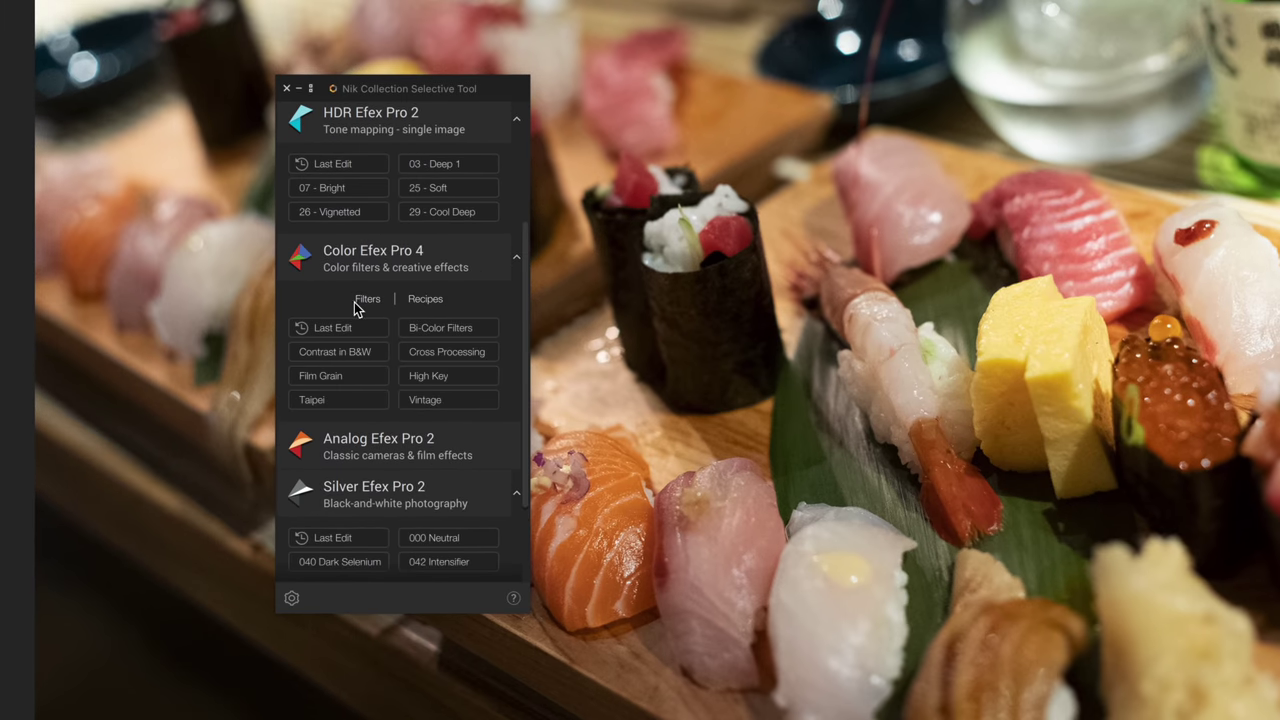
{"action": "left_click", "coordinate": [305, 396]}
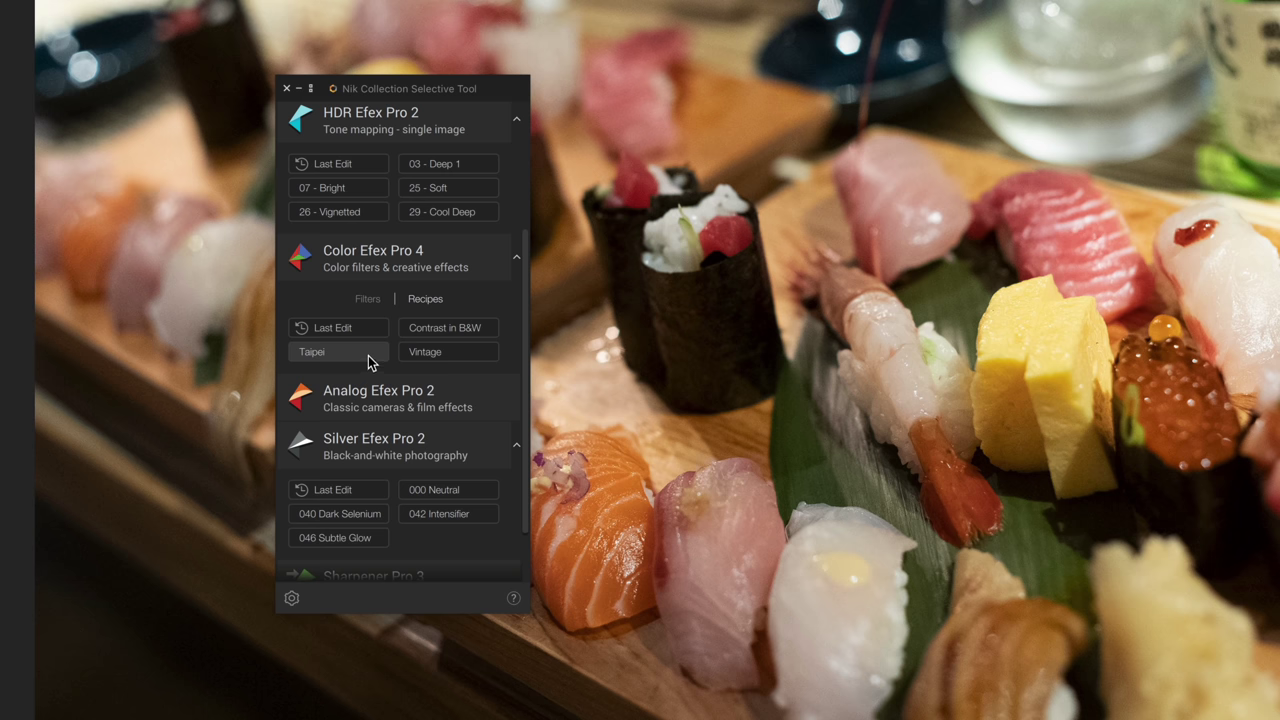
- Reapply the last Color Efex edit to the sushi photo and review its Film Grain settings
{"action": "left_click", "coordinate": [370, 330]}
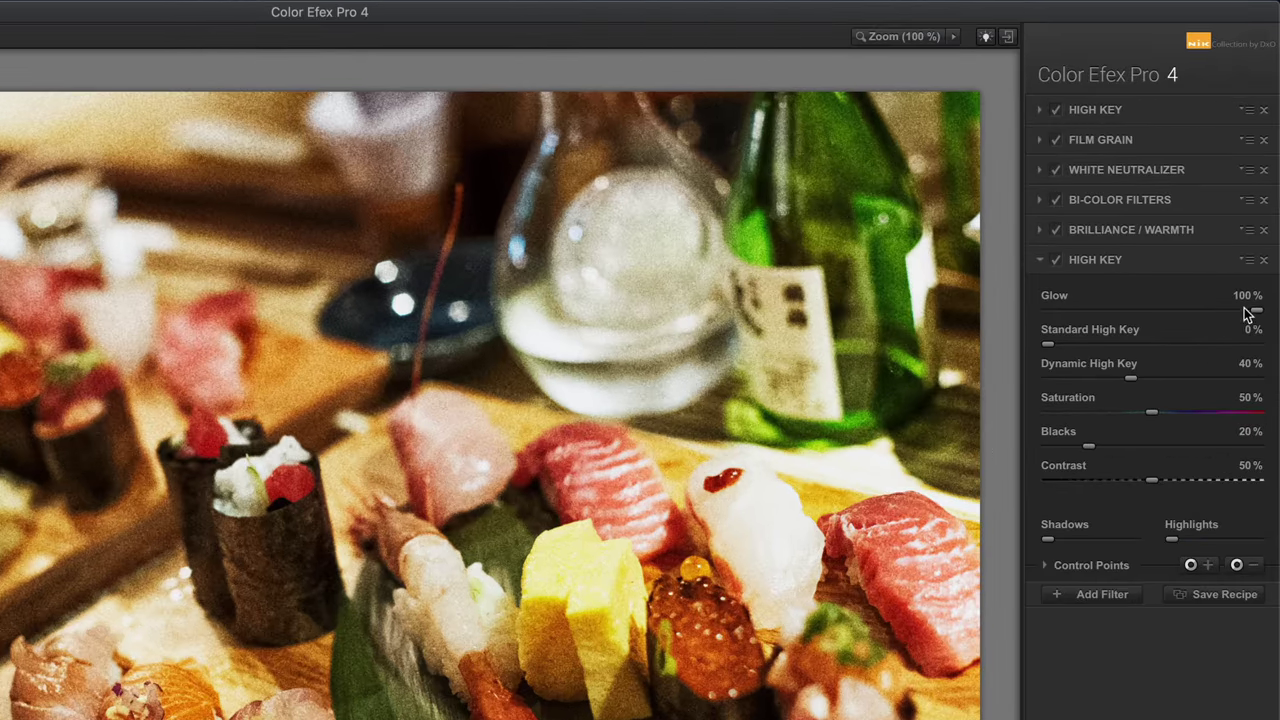
{"action": "left_click", "coordinate": [1152, 137]}
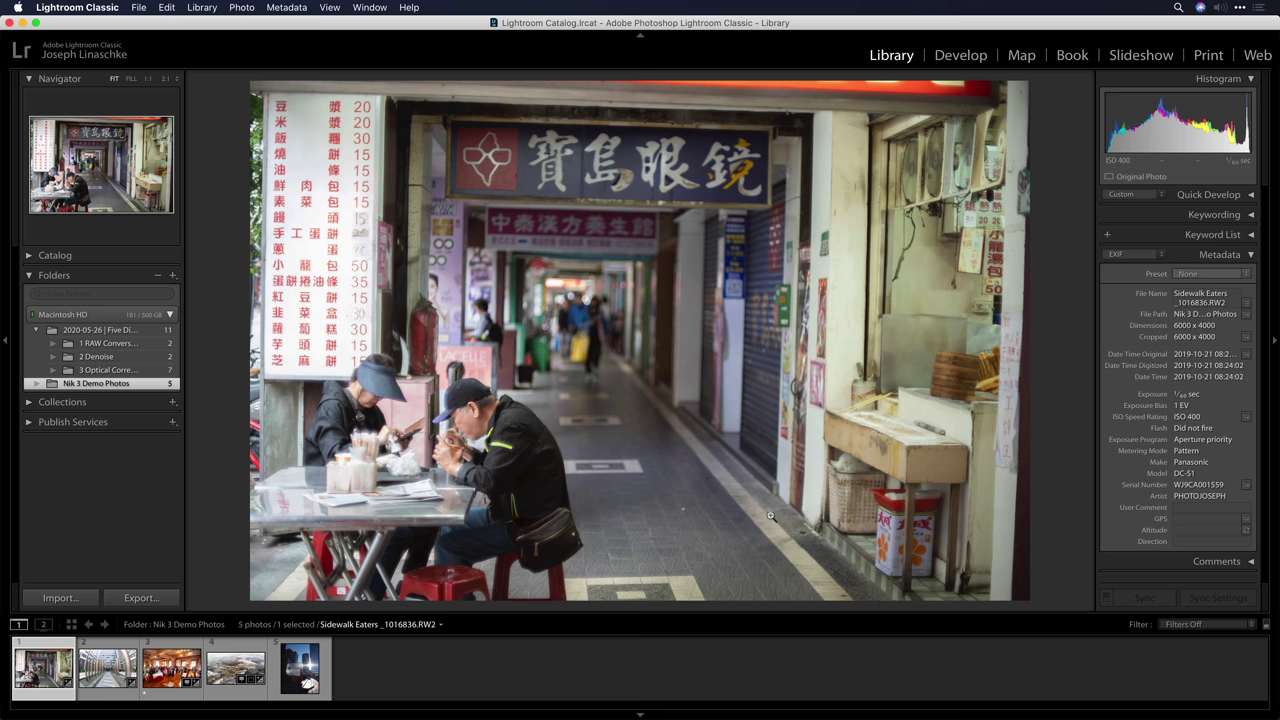
- Open the Sidewalk Eaters photo in Color Efex Pro 4 through Edit In
{"action": "right_click", "coordinate": [666, 331]}
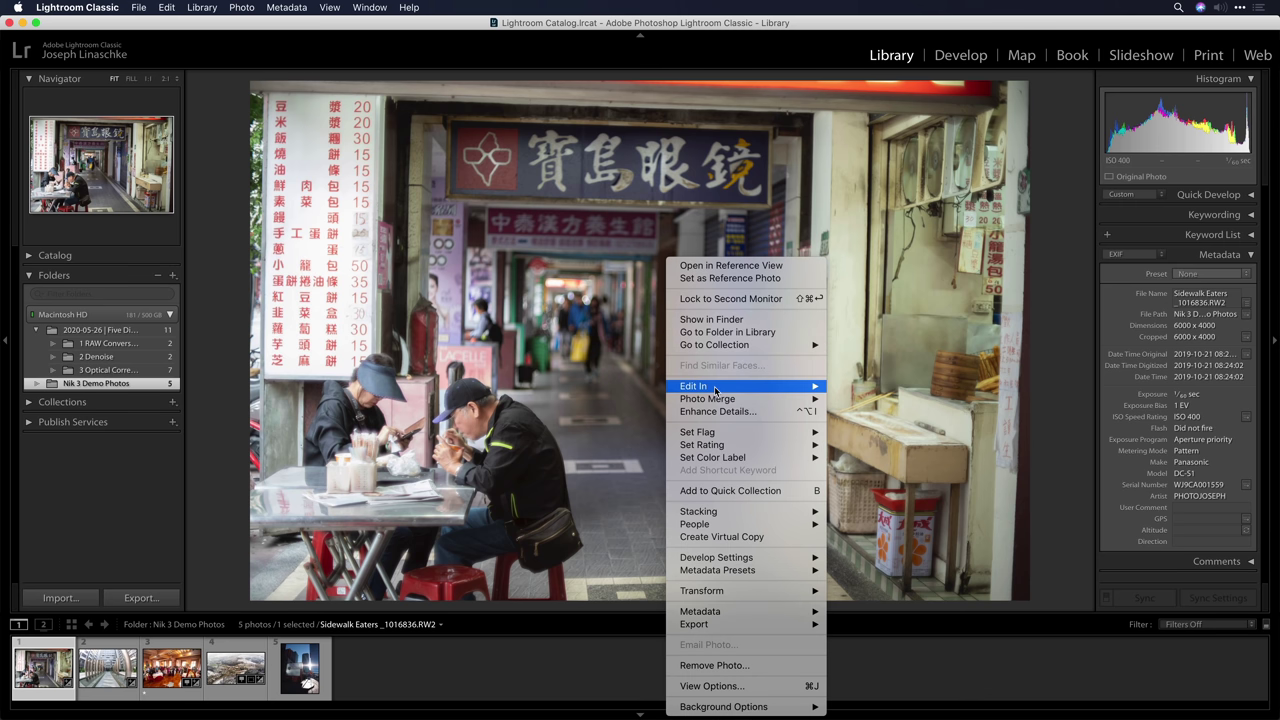
{"action": "mouse_move", "coordinate": [762, 390]}
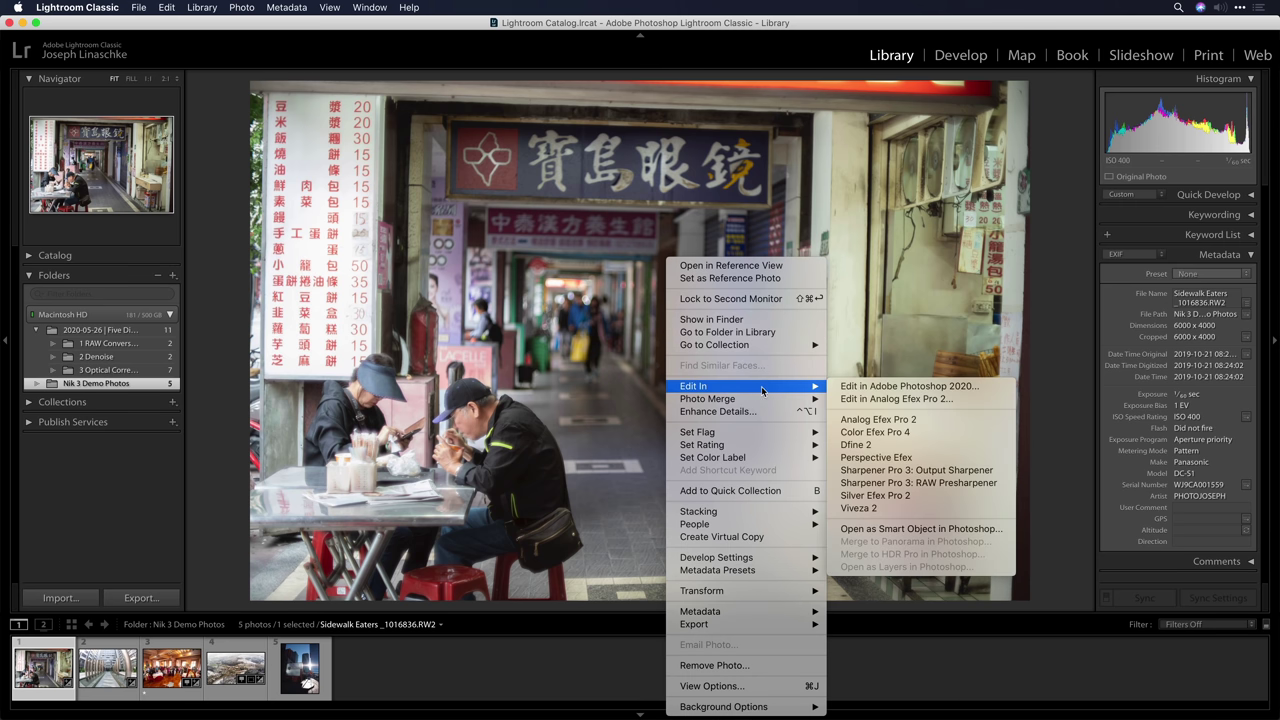
{"action": "left_click", "coordinate": [942, 433]}
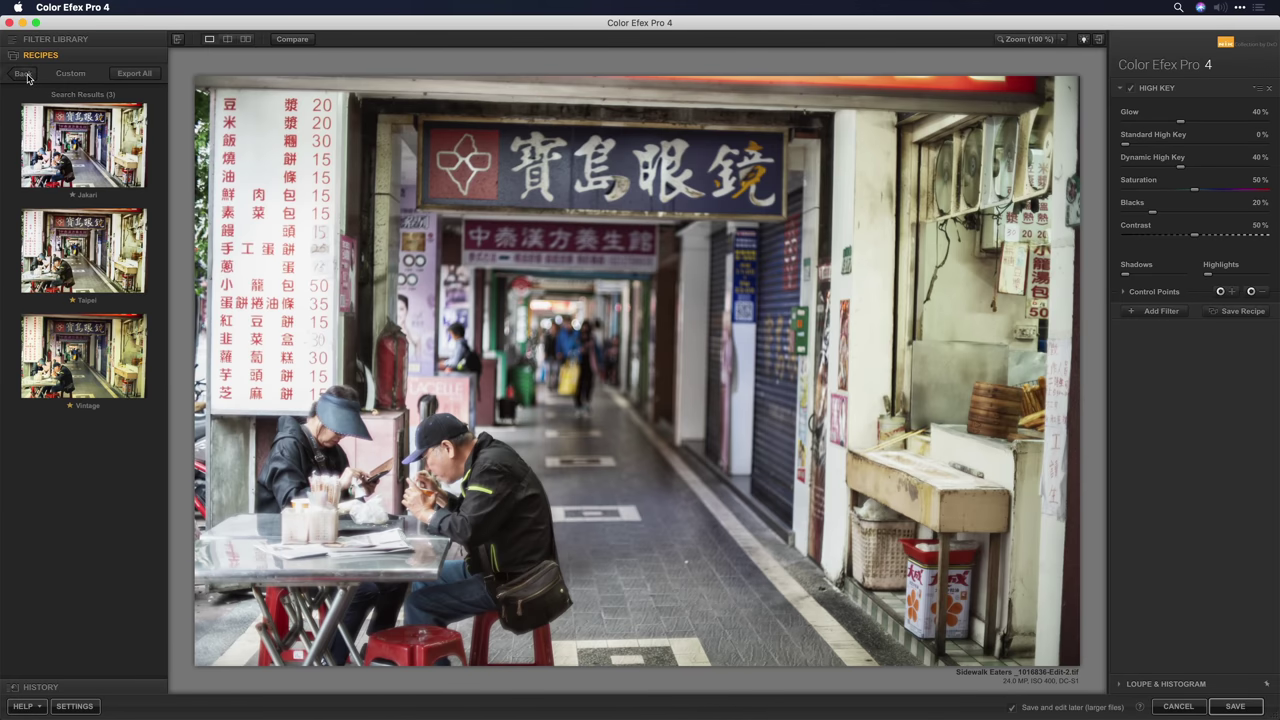
- Apply the favourite Contrast in B&W recipe to Sidewalk Eaters and save it to Lightroom
{"action": "left_click", "coordinate": [23, 74]}
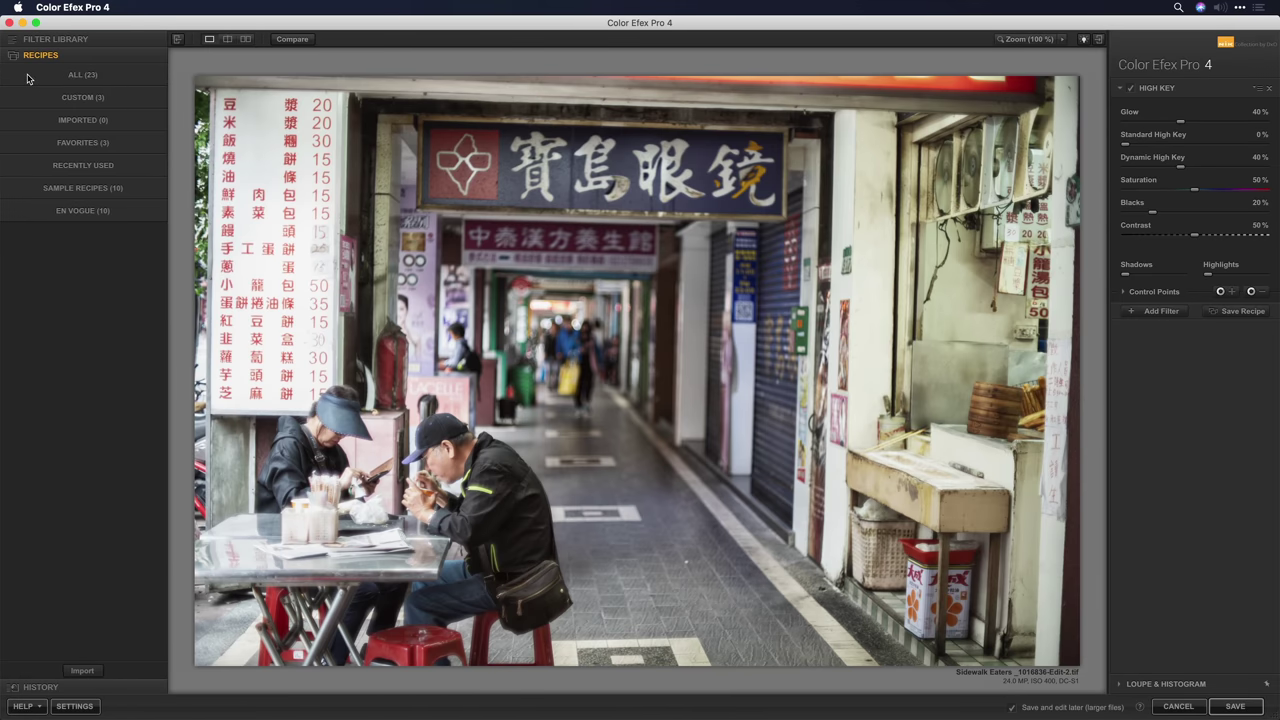
{"action": "left_click", "coordinate": [38, 145]}
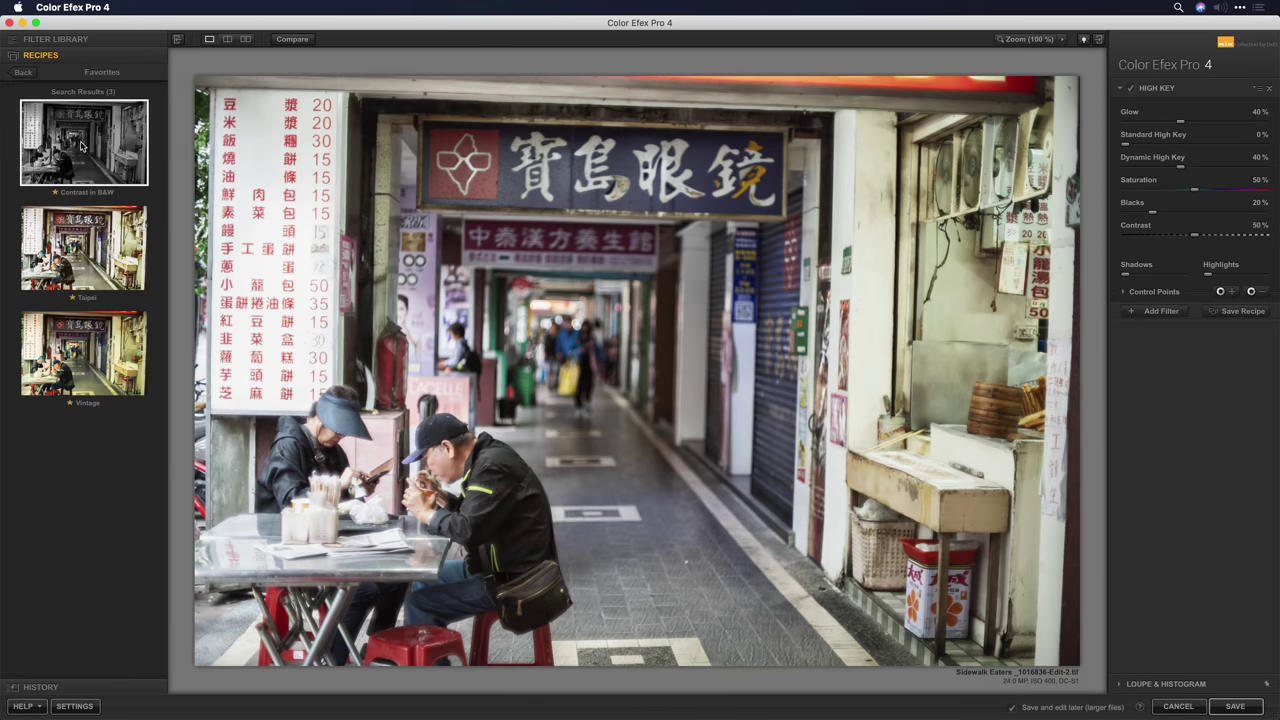
{"action": "left_click", "coordinate": [83, 147]}
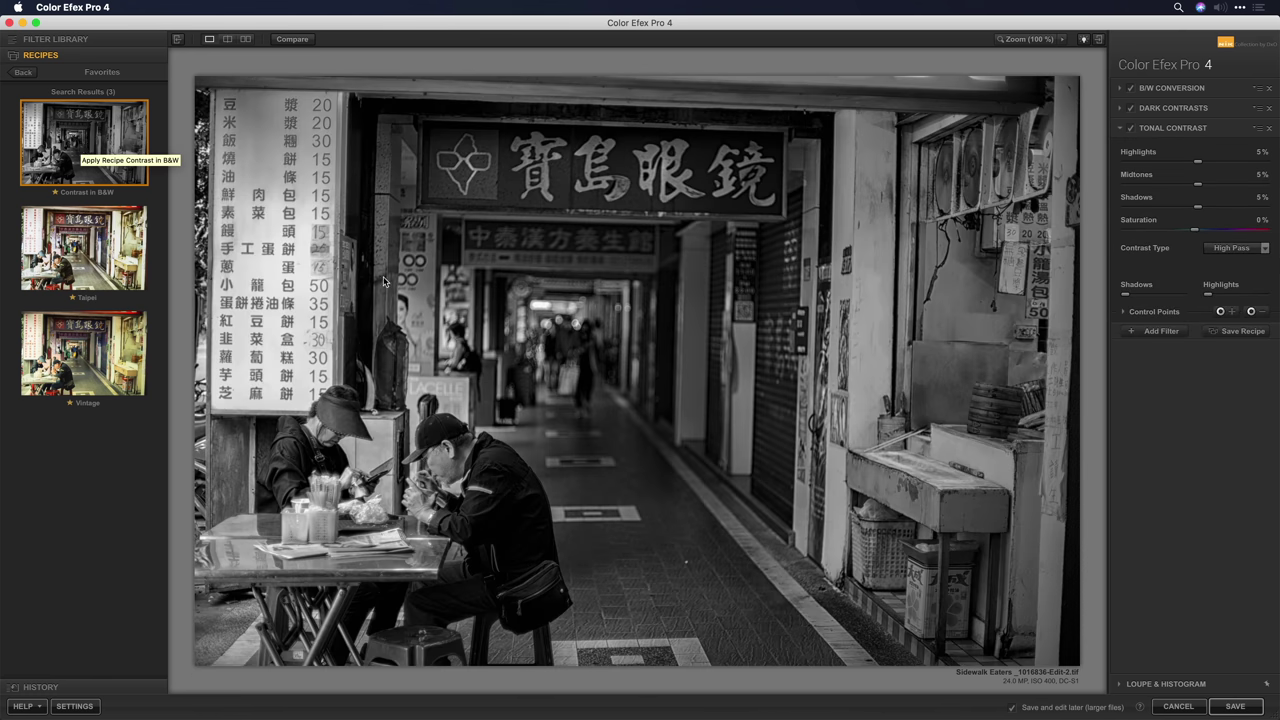
{"action": "left_click", "coordinate": [1236, 706]}
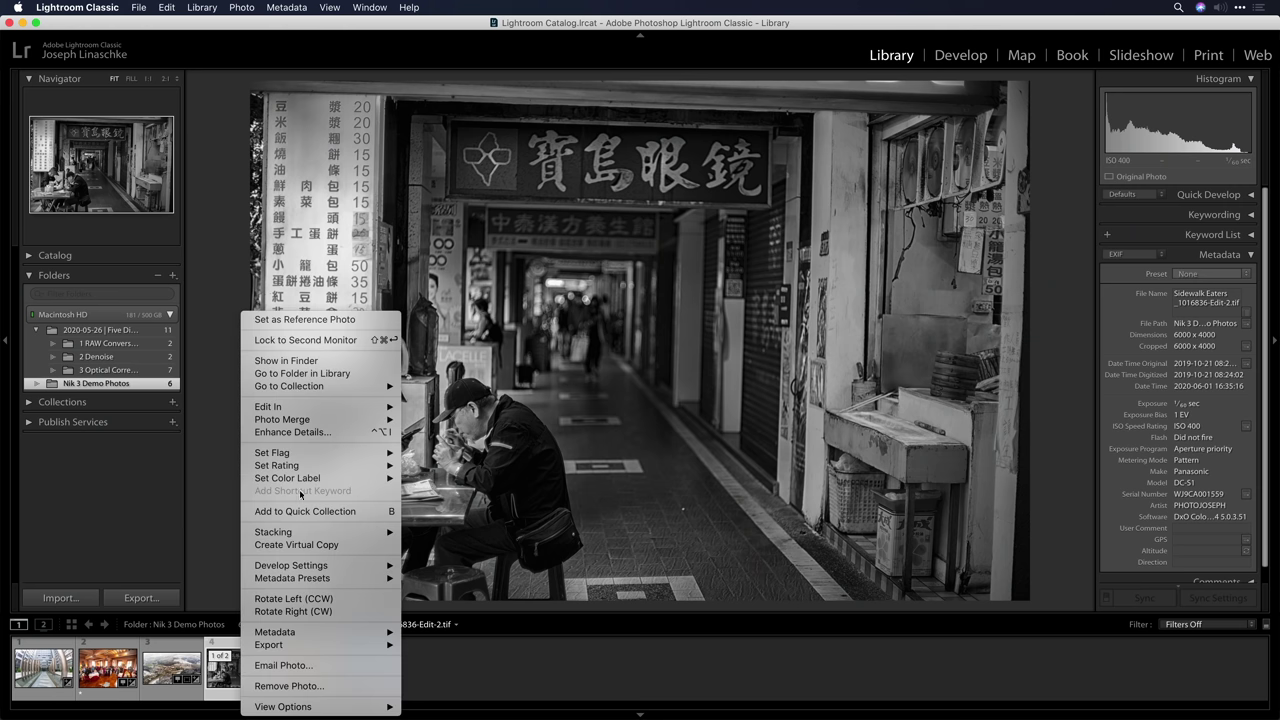
- Reveal Sidewalk Eaters _1016836-Edit-2.tif in Finder and open it with Preview
{"action": "left_click", "coordinate": [300, 361]}
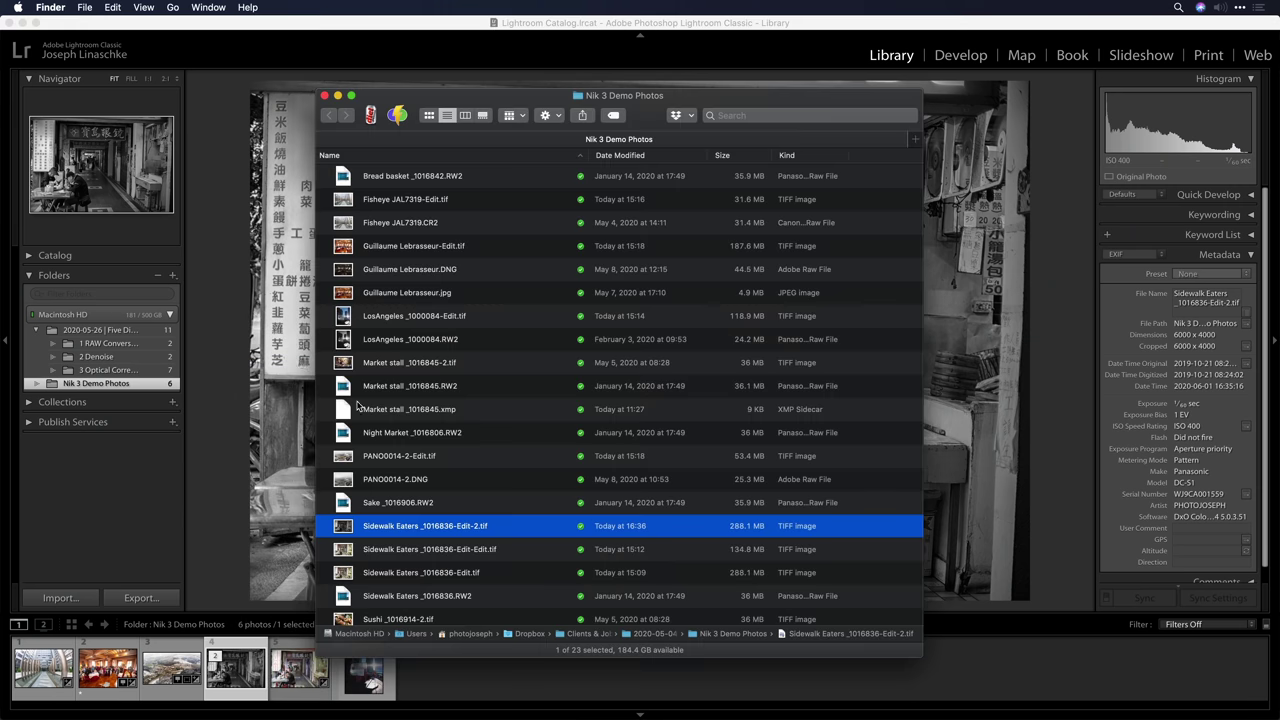
{"action": "right_click", "coordinate": [478, 526]}
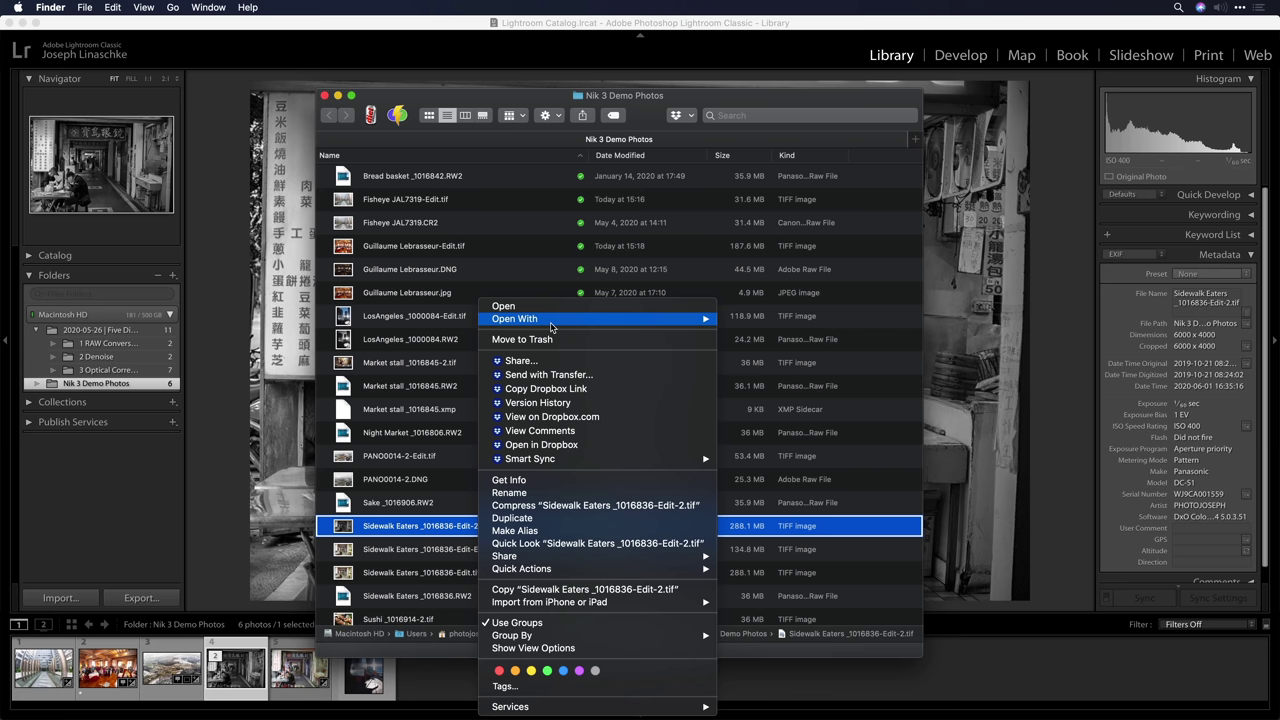
{"action": "left_click", "coordinate": [734, 324]}
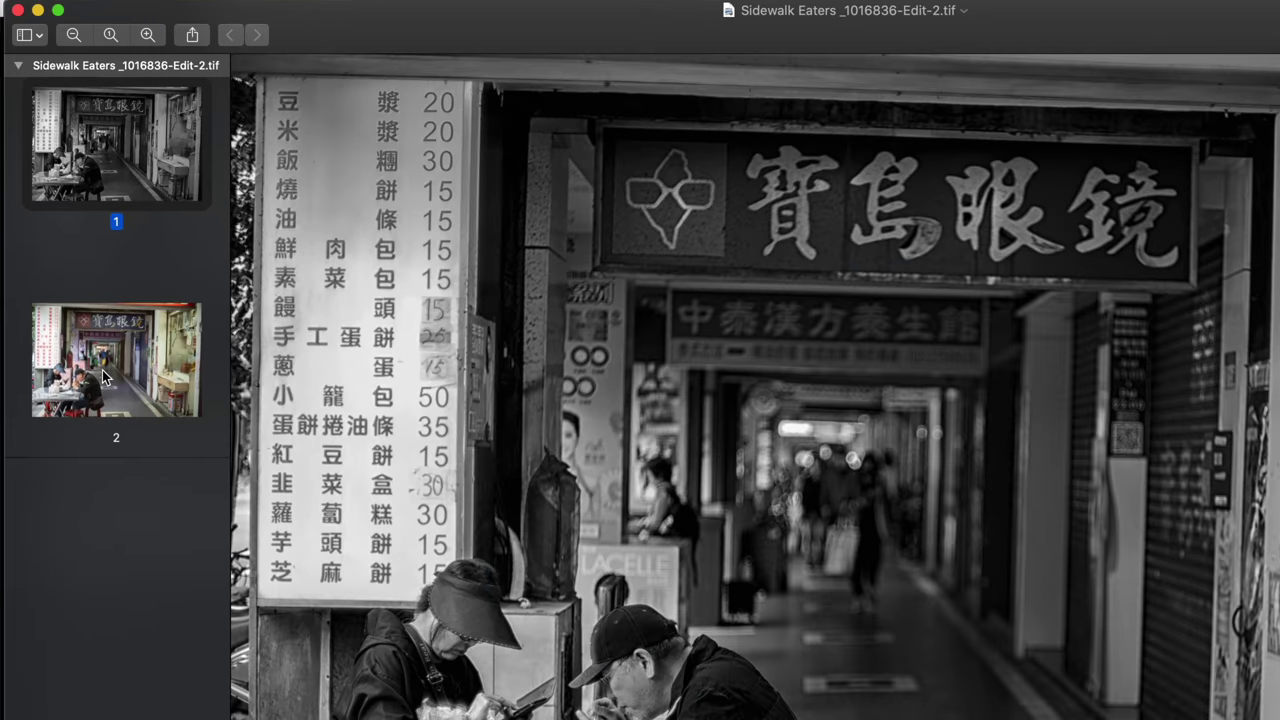
- View the colour original on page 2, then the black-and-white page 1, and close Preview to return to Lightroom
{"action": "left_click", "coordinate": [87, 255]}
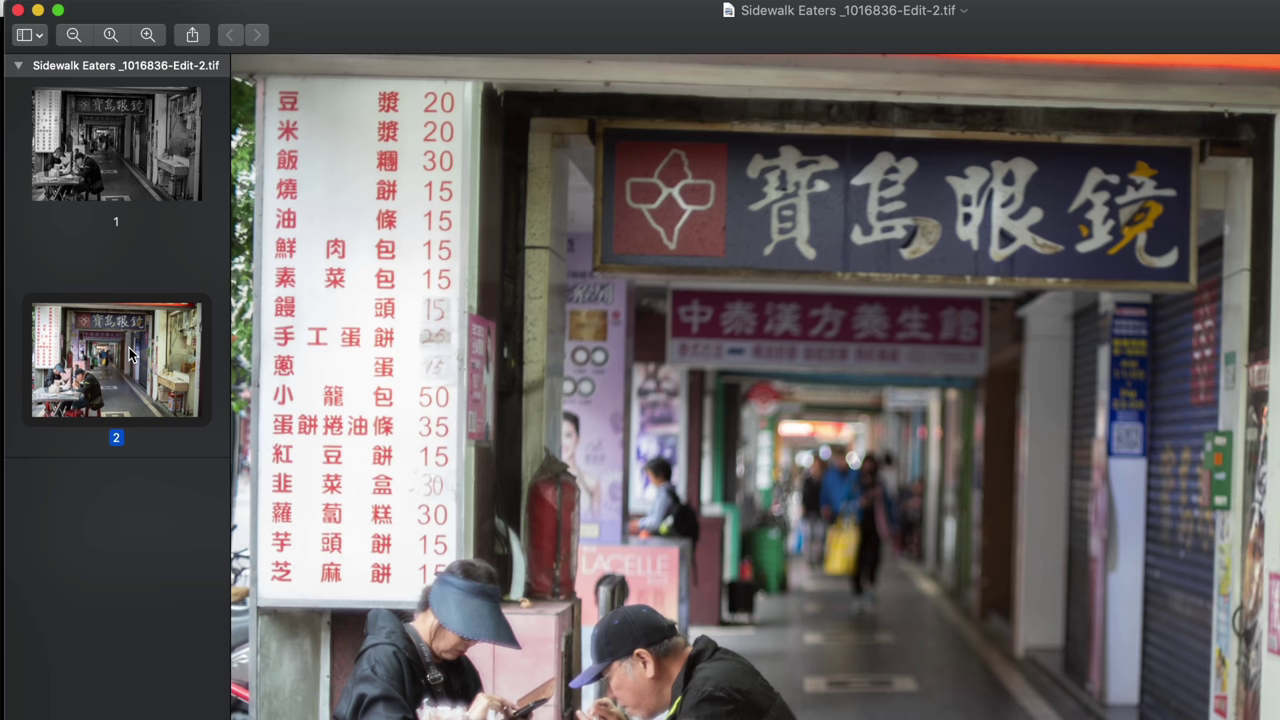
{"action": "left_click", "coordinate": [139, 111]}
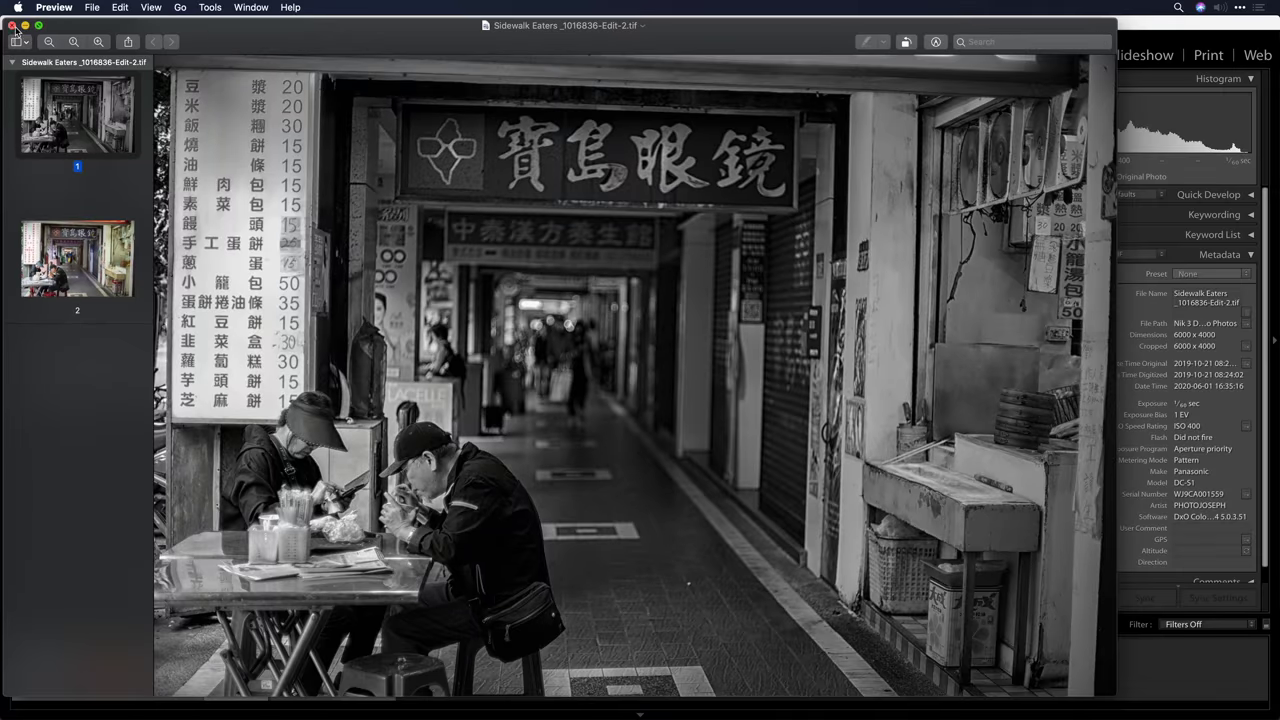
{"action": "left_click", "coordinate": [13, 27]}
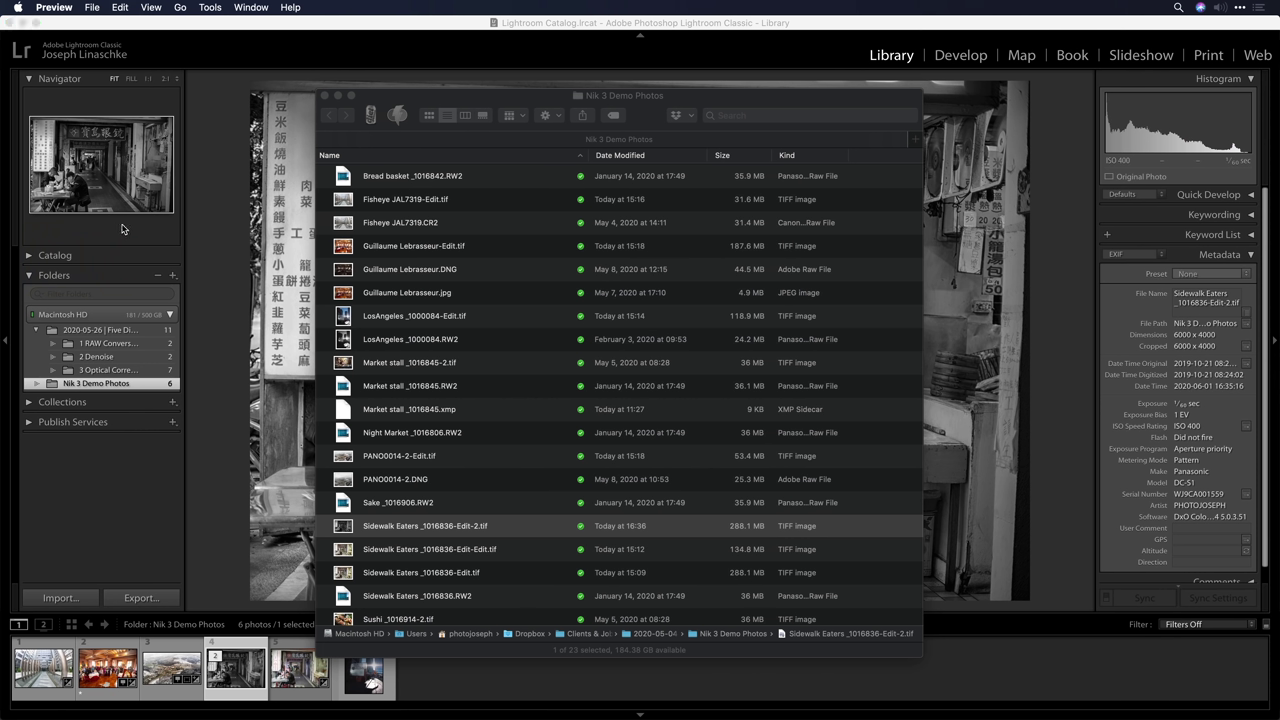
{"action": "left_click", "coordinate": [206, 190]}
- Send the Edit-2 TIFF to Color Efex Pro 4 via Edit In, choosing Edit Original
{"action": "right_click", "coordinate": [521, 343]}
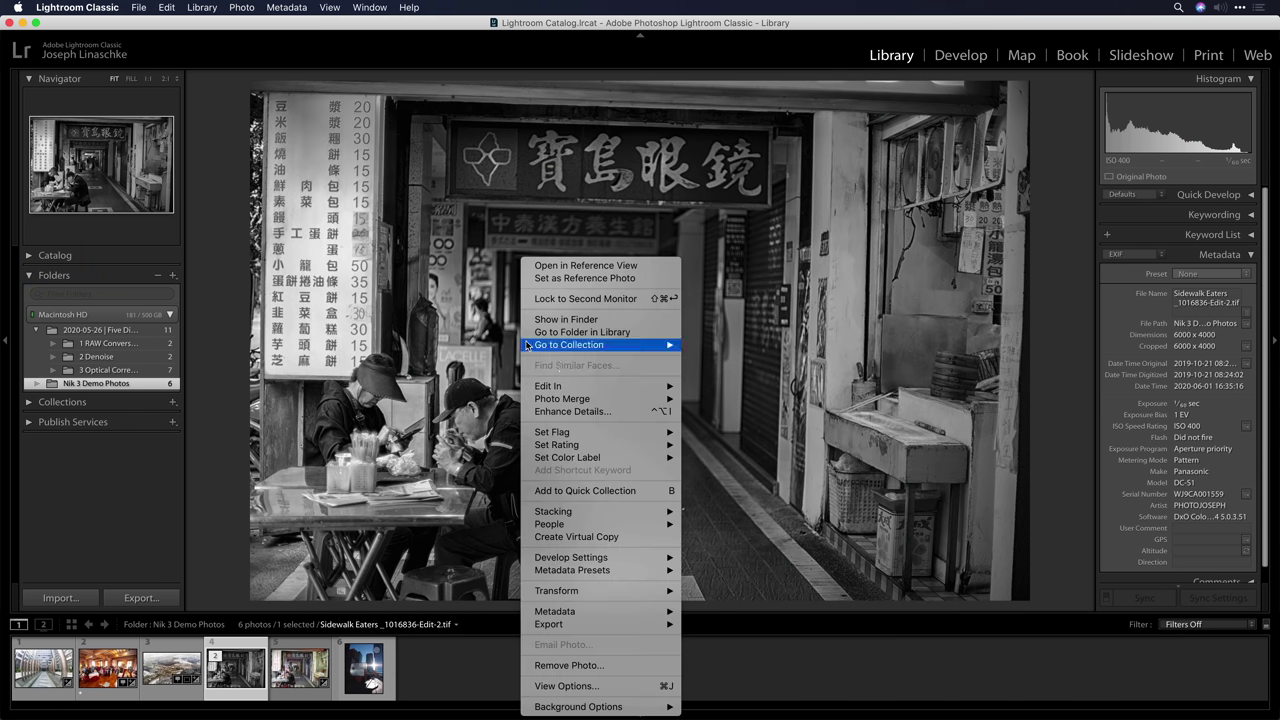
{"action": "mouse_move", "coordinate": [568, 387]}
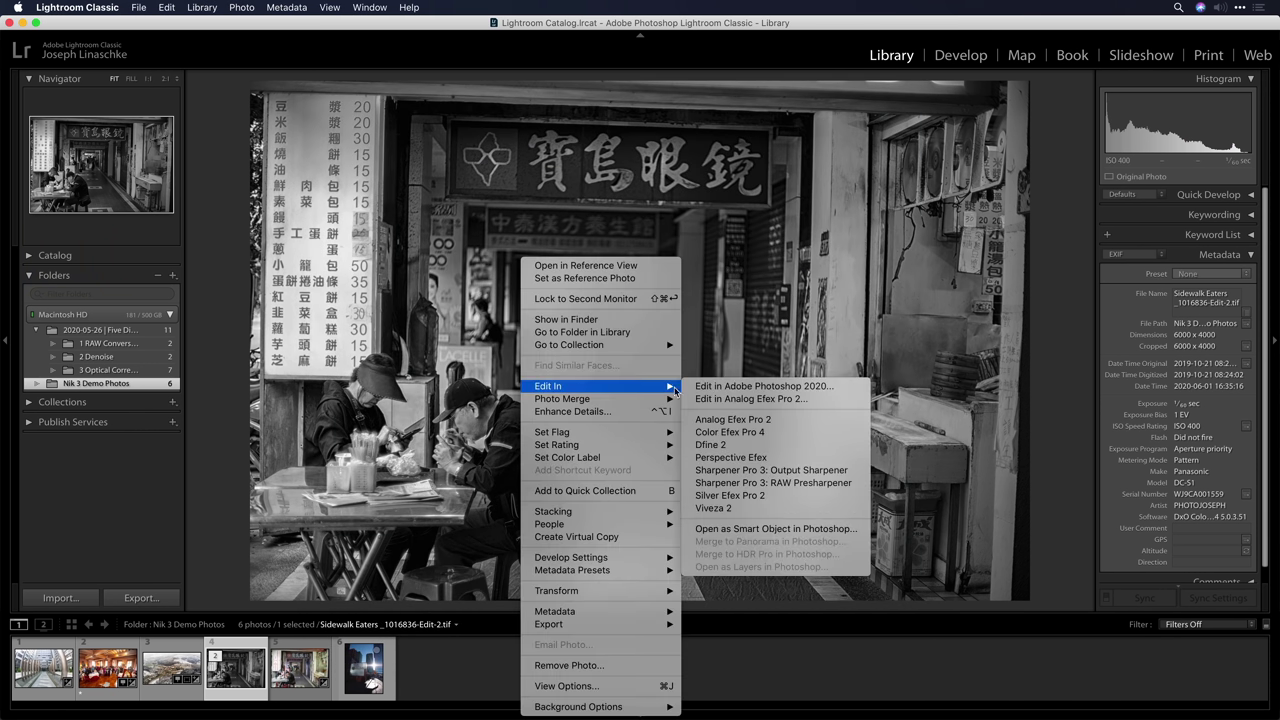
{"action": "left_click", "coordinate": [806, 432]}
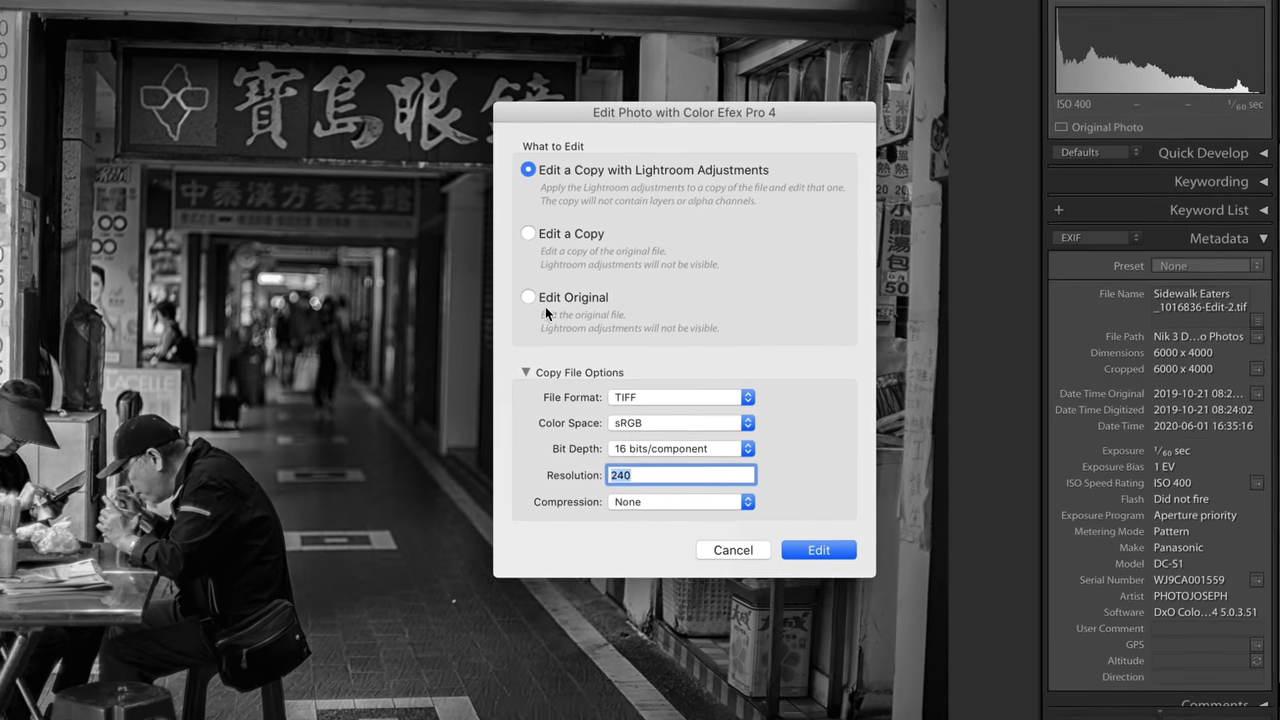
{"action": "left_click", "coordinate": [737, 297]}
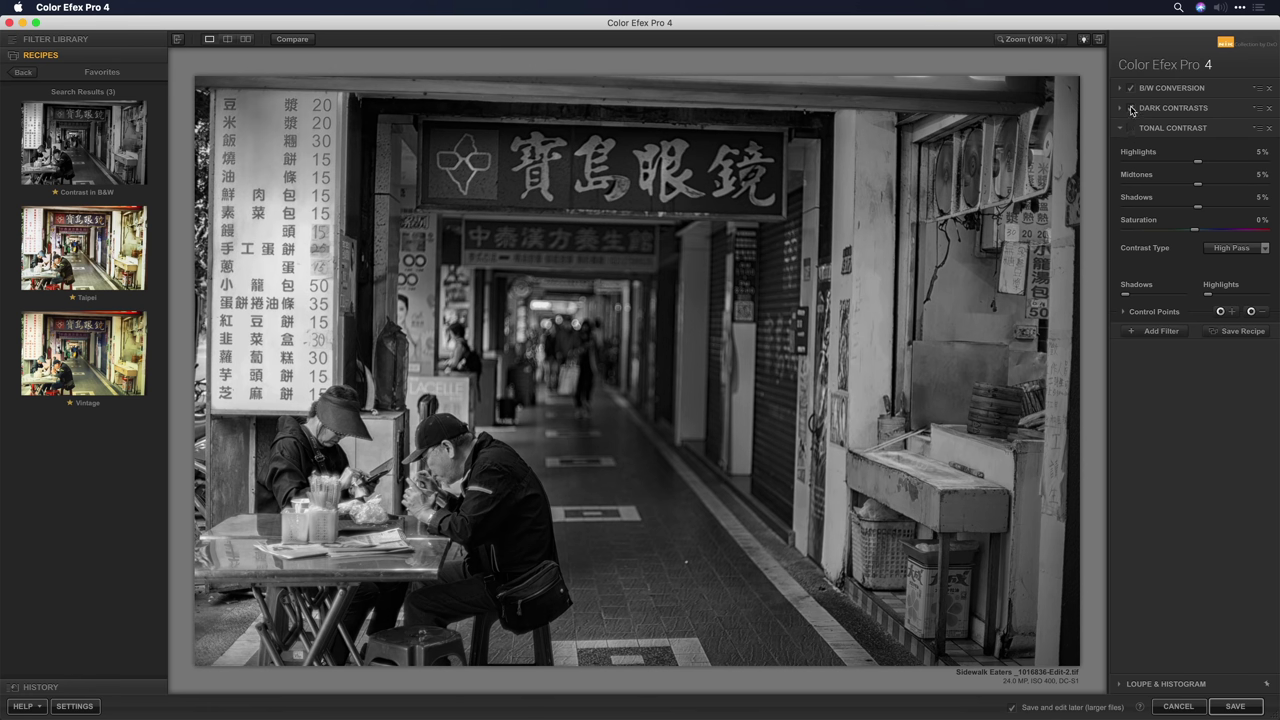
- Turn off the B/W Conversion, Dark Contrasts and Tonal Contrast filters and apply the Taipei recipe
{"action": "left_click", "coordinate": [1132, 108]}
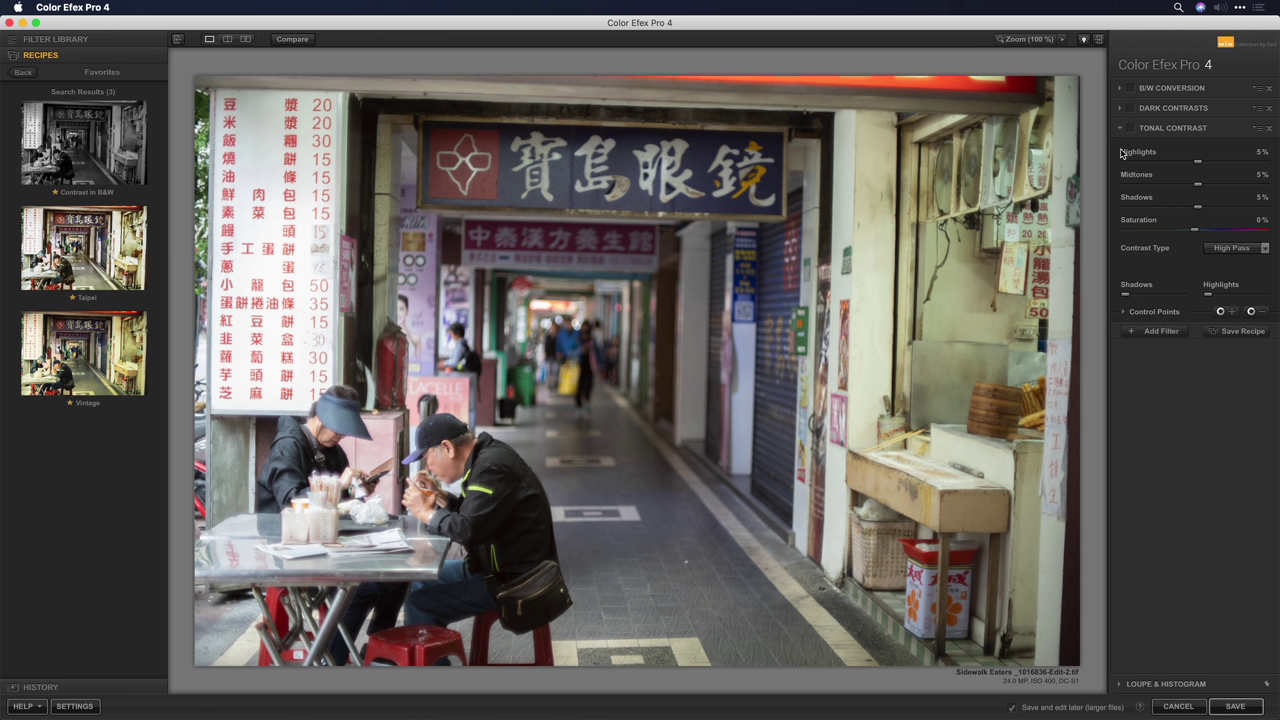
{"action": "left_click", "coordinate": [100, 262]}
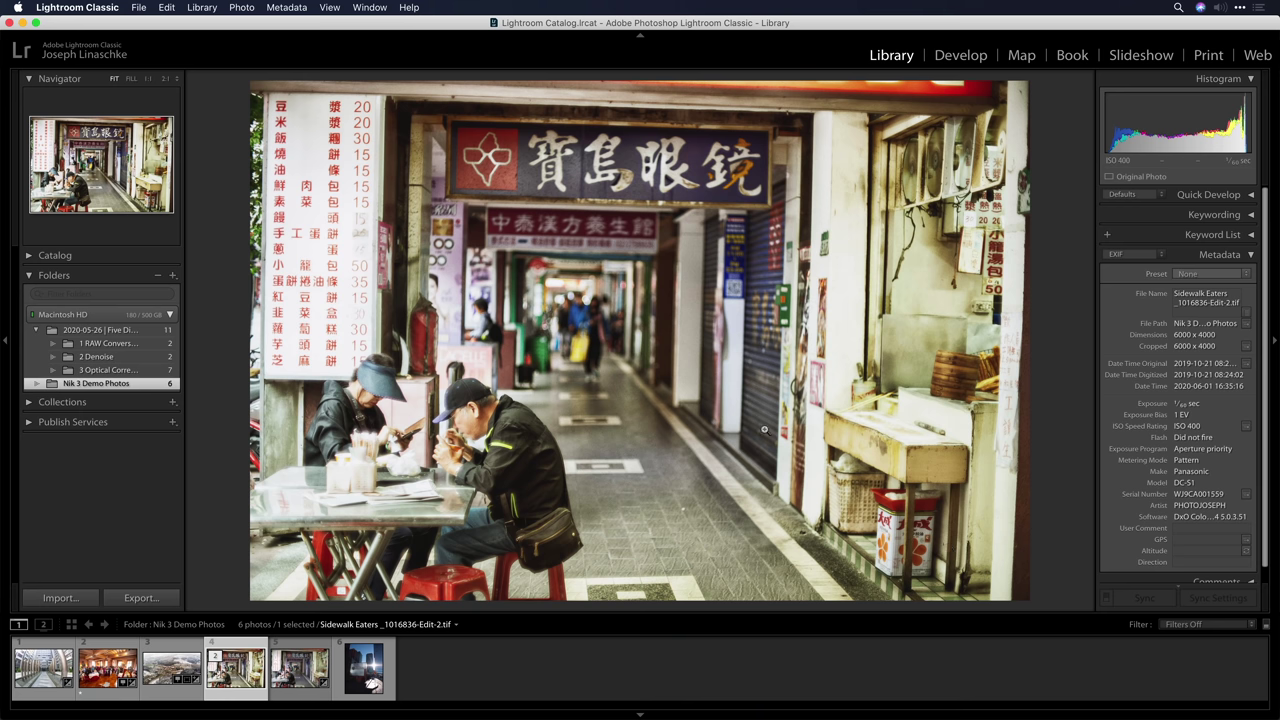
- Send the Sidewalk Eaters alley photo to Perspective Efex through Edit In
{"action": "right_click", "coordinate": [695, 286]}
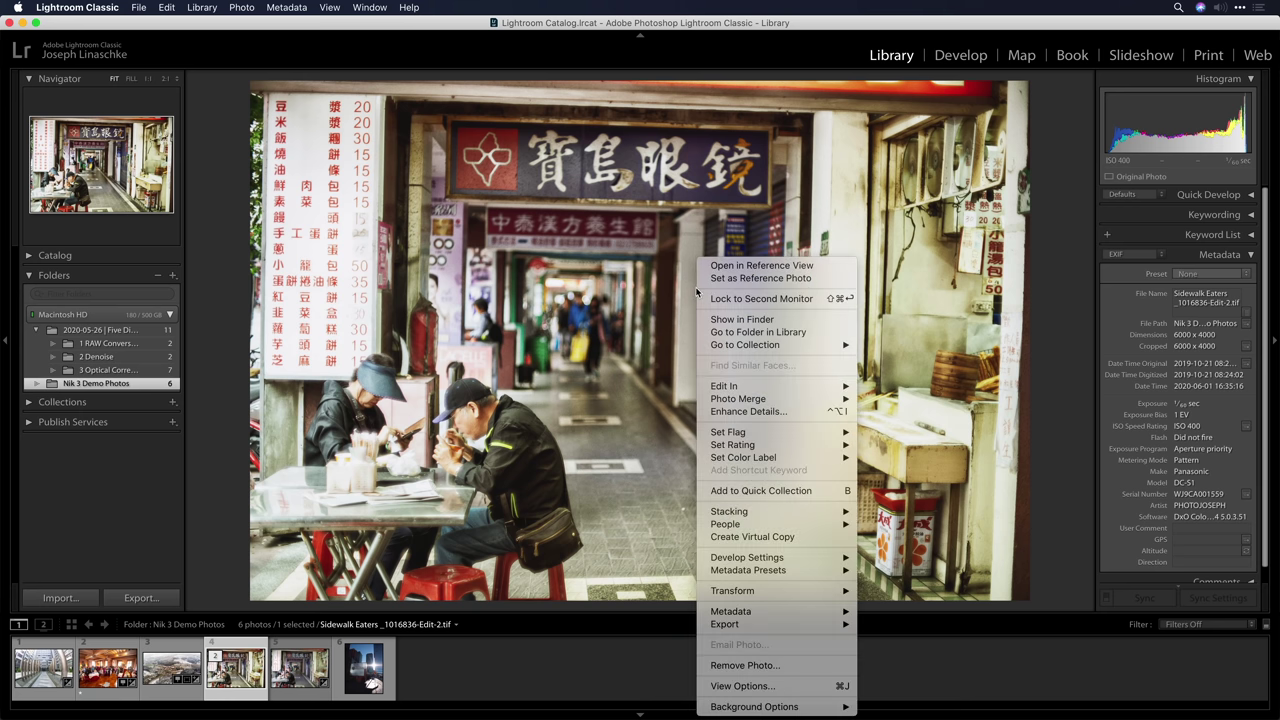
{"action": "mouse_move", "coordinate": [789, 390]}
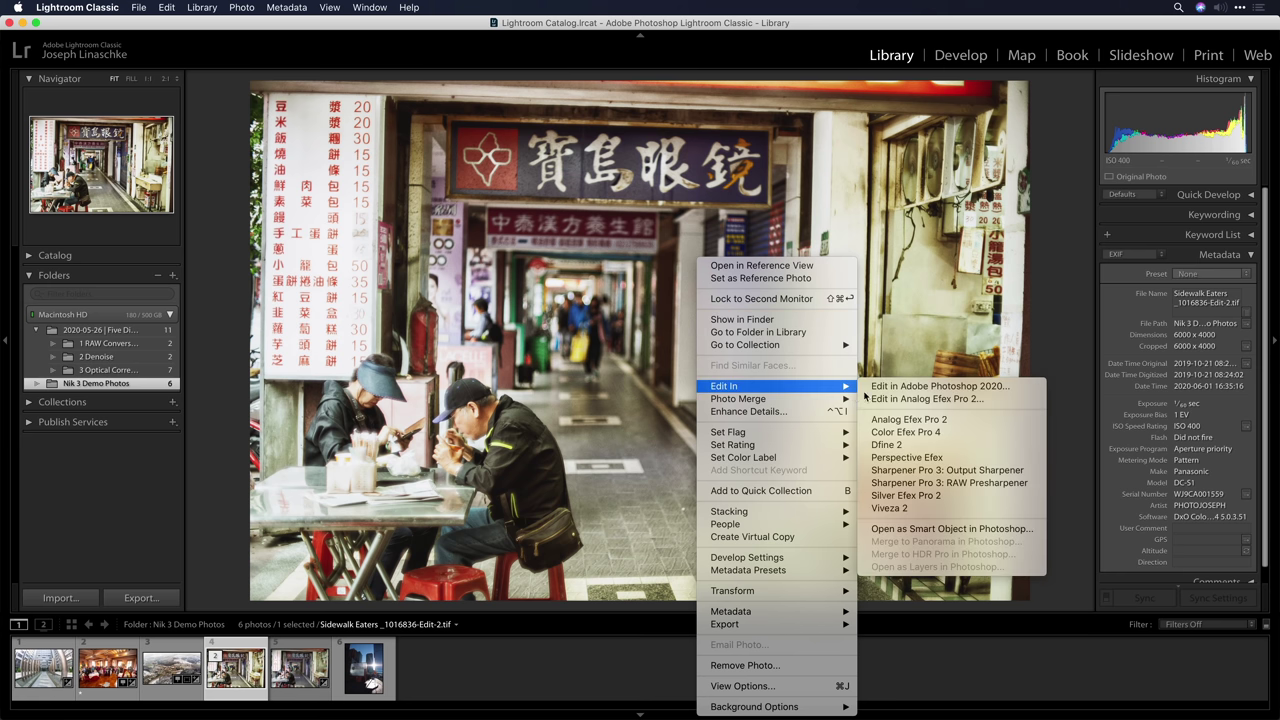
{"action": "left_click", "coordinate": [960, 459]}
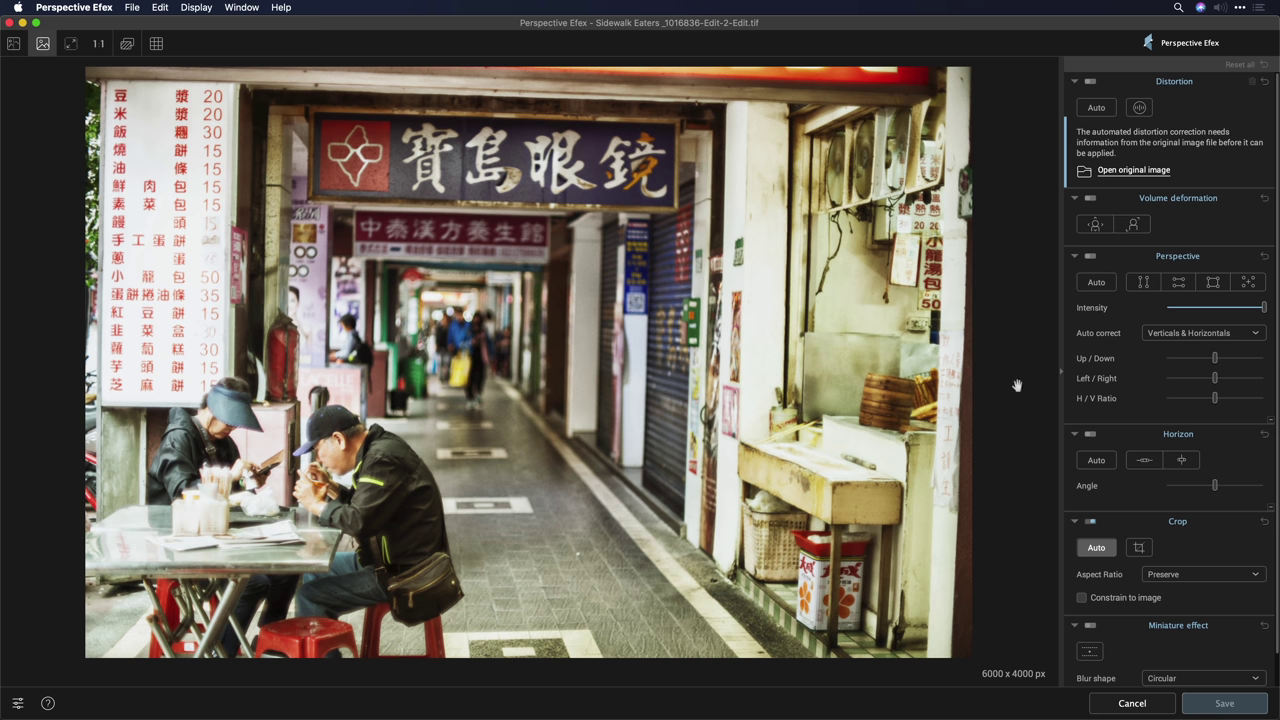
- Auto-correct the alley photo's perspective, then cycle through vertical, horizontal and rectangle guide modes
{"action": "left_click", "coordinate": [1097, 283]}
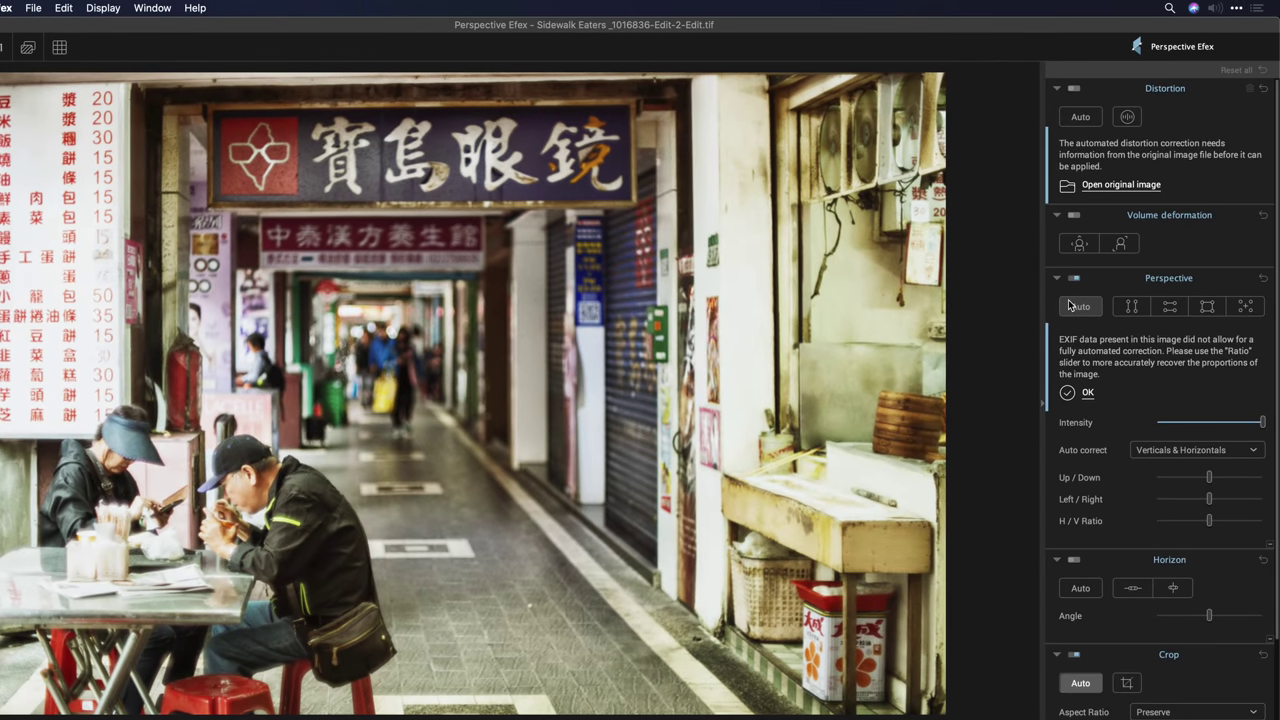
{"action": "left_click", "coordinate": [1070, 305]}
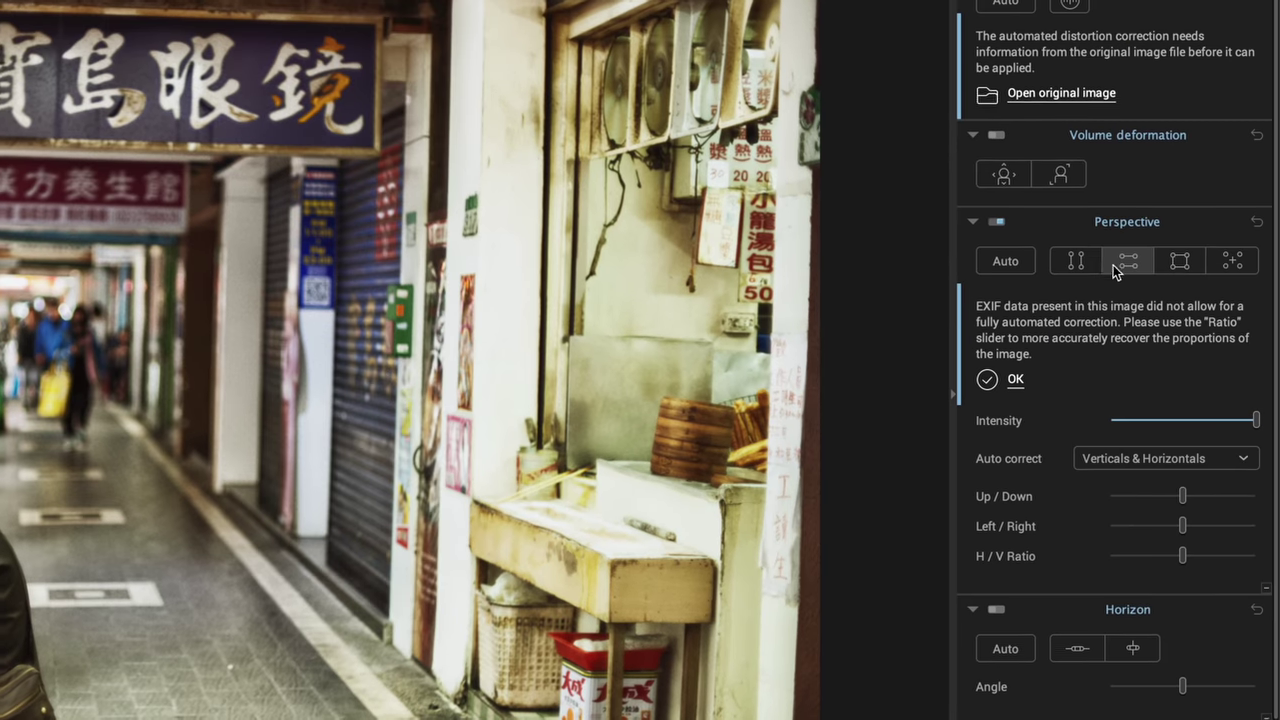
{"action": "left_click", "coordinate": [1076, 261]}
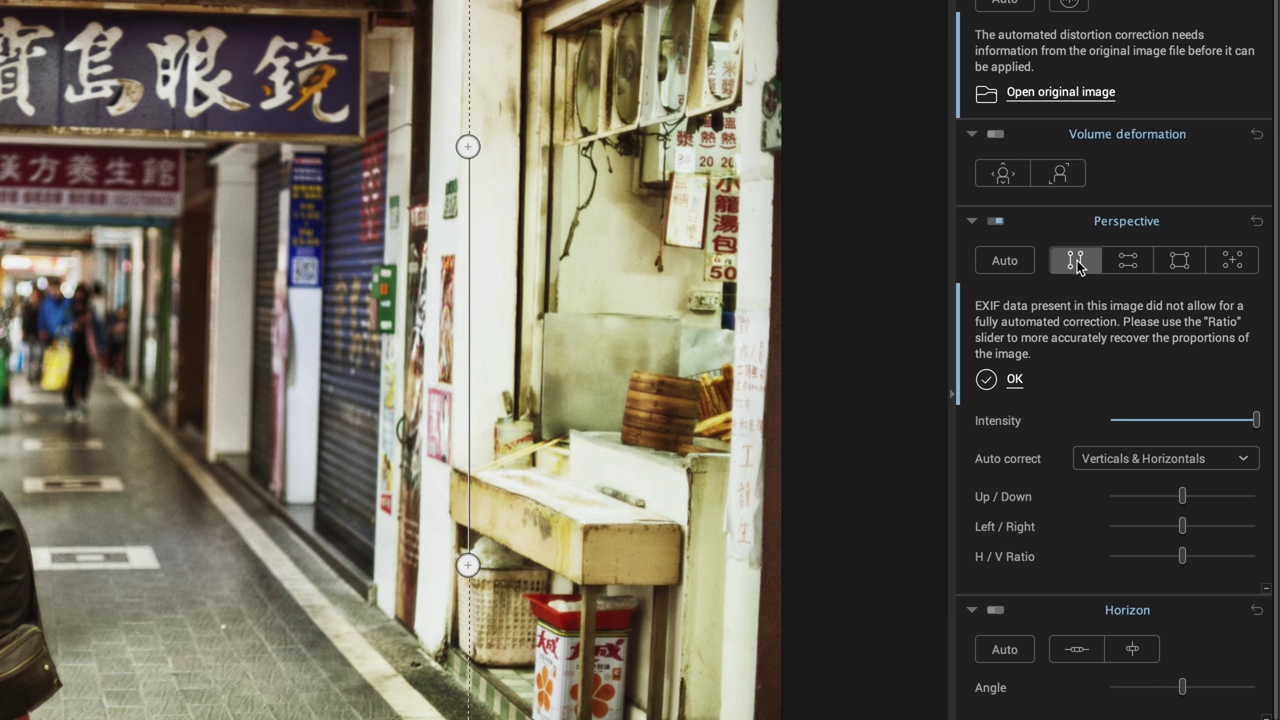
{"action": "left_click", "coordinate": [1130, 260]}
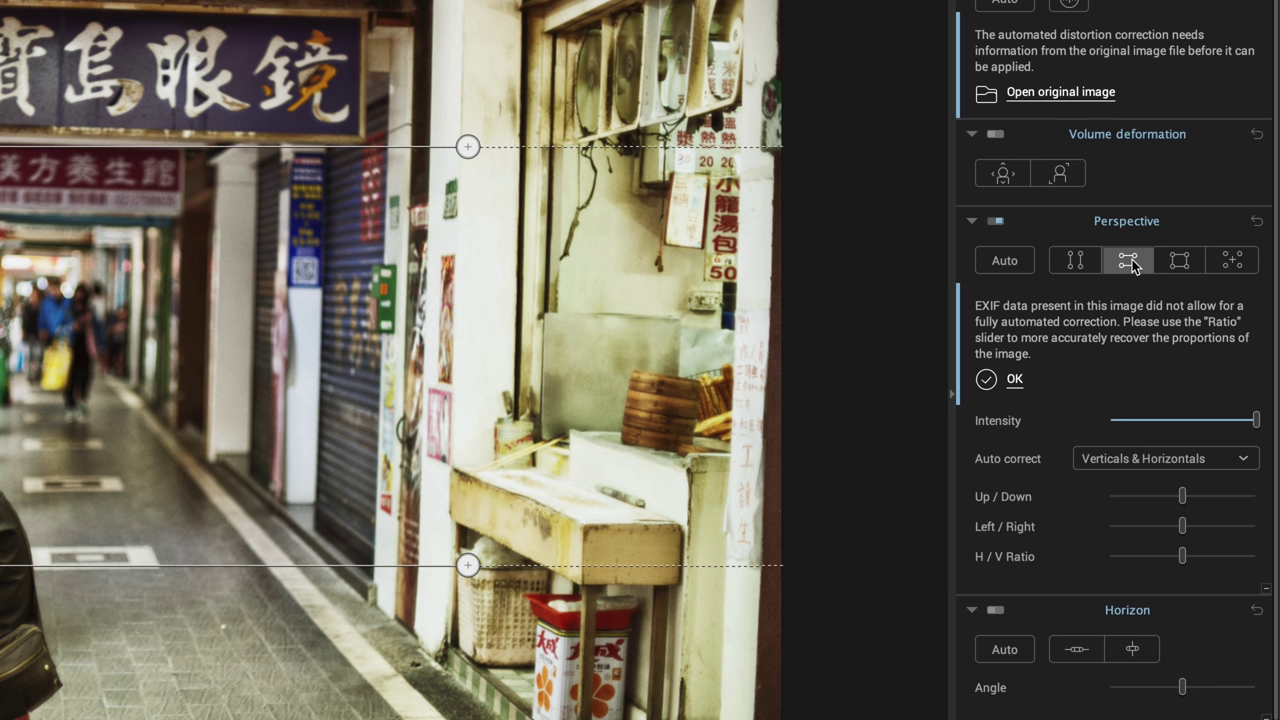
{"action": "left_click", "coordinate": [1177, 260]}
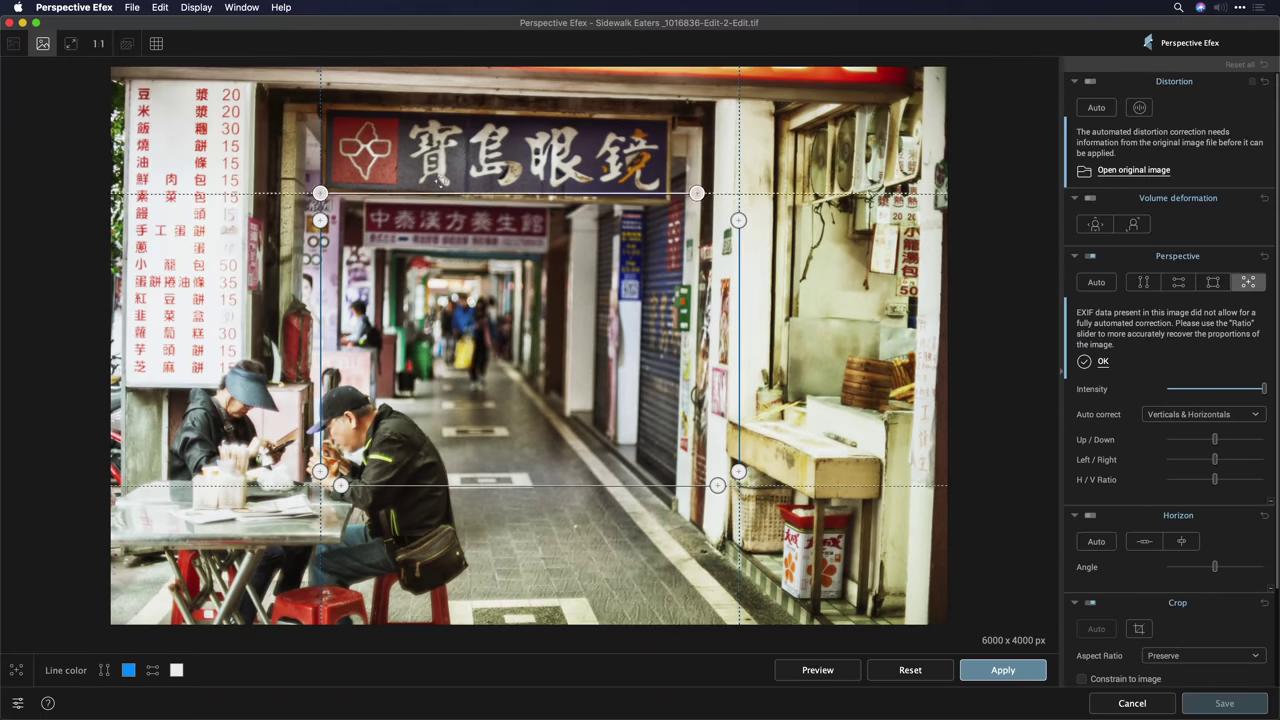
- Place the four guides on the beam, menu board, pillar and shop sign, aligning the left guide precisely
{"action": "left_click_drag", "start_coordinate": [440, 190], "coordinate": [391, 83]}
{"action": "left_click_drag", "start_coordinate": [320, 279], "coordinate": [249, 178]}
{"action": "left_click_drag", "start_coordinate": [742, 327], "coordinate": [711, 327]}
{"action": "left_click_drag", "start_coordinate": [516, 479], "coordinate": [510, 188]}
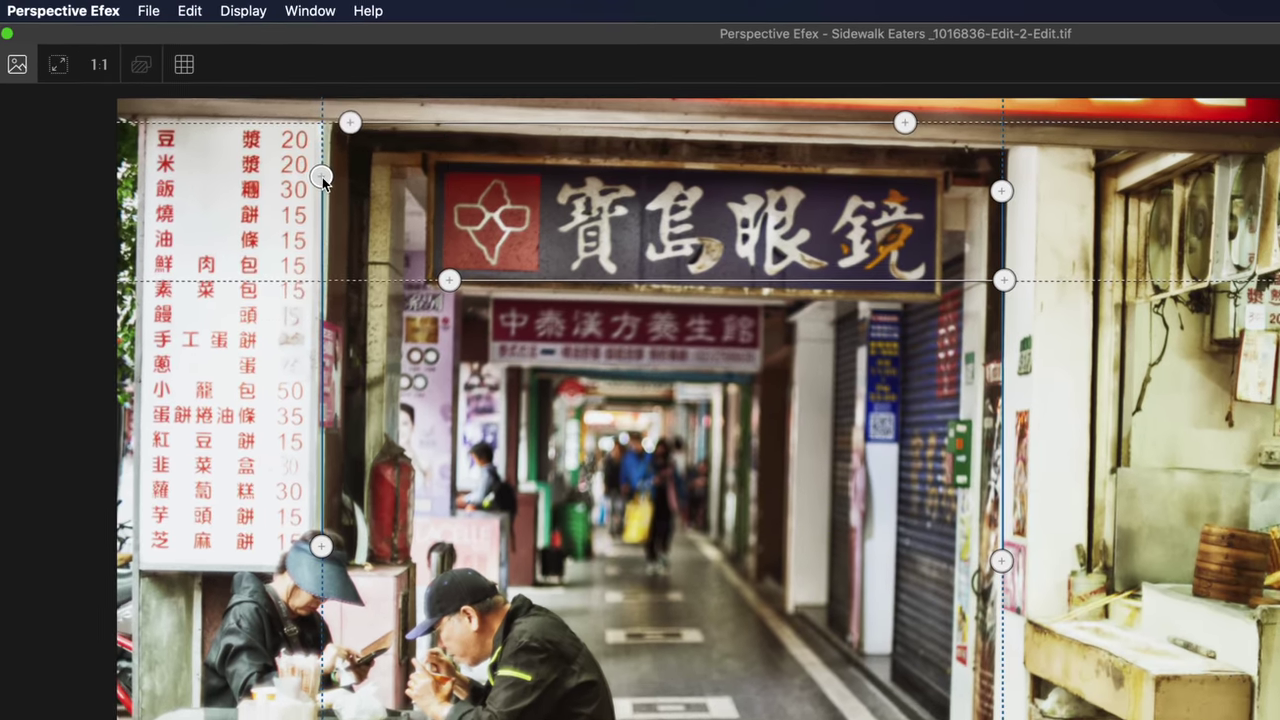
{"action": "left_click_drag", "start_coordinate": [249, 119], "coordinate": [249, 120]}
{"action": "left_click_drag", "start_coordinate": [325, 180], "coordinate": [326, 159]}
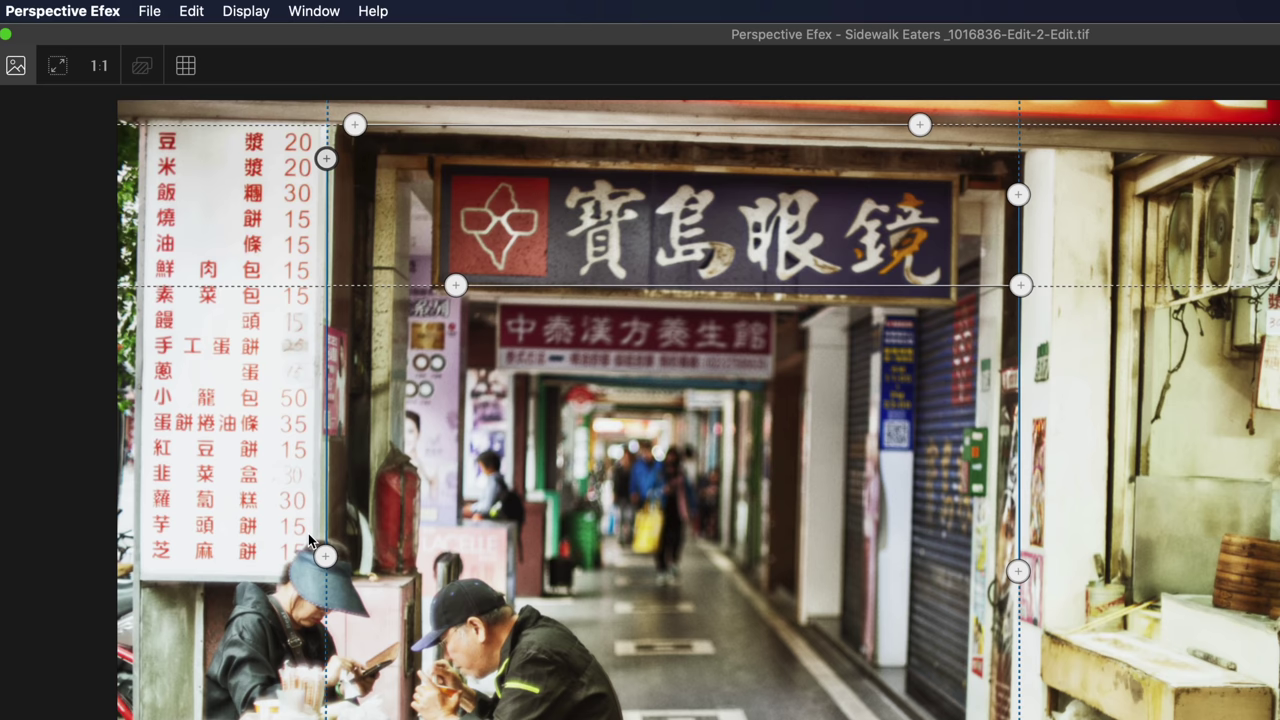
{"action": "left_click_drag", "start_coordinate": [325, 556], "coordinate": [316, 531]}
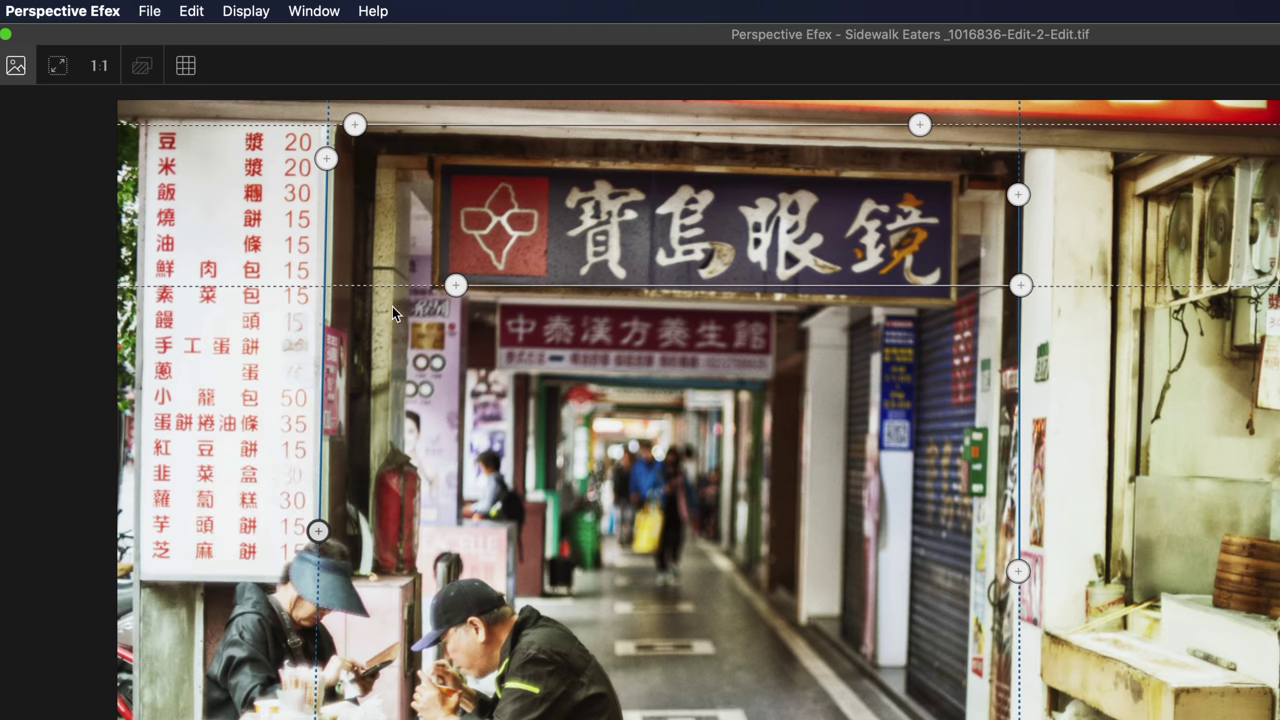
- Align the top, right and lower guide ends with beam, pillar and sign, then preview and apply
{"action": "left_click_drag", "start_coordinate": [355, 126], "coordinate": [344, 121]}
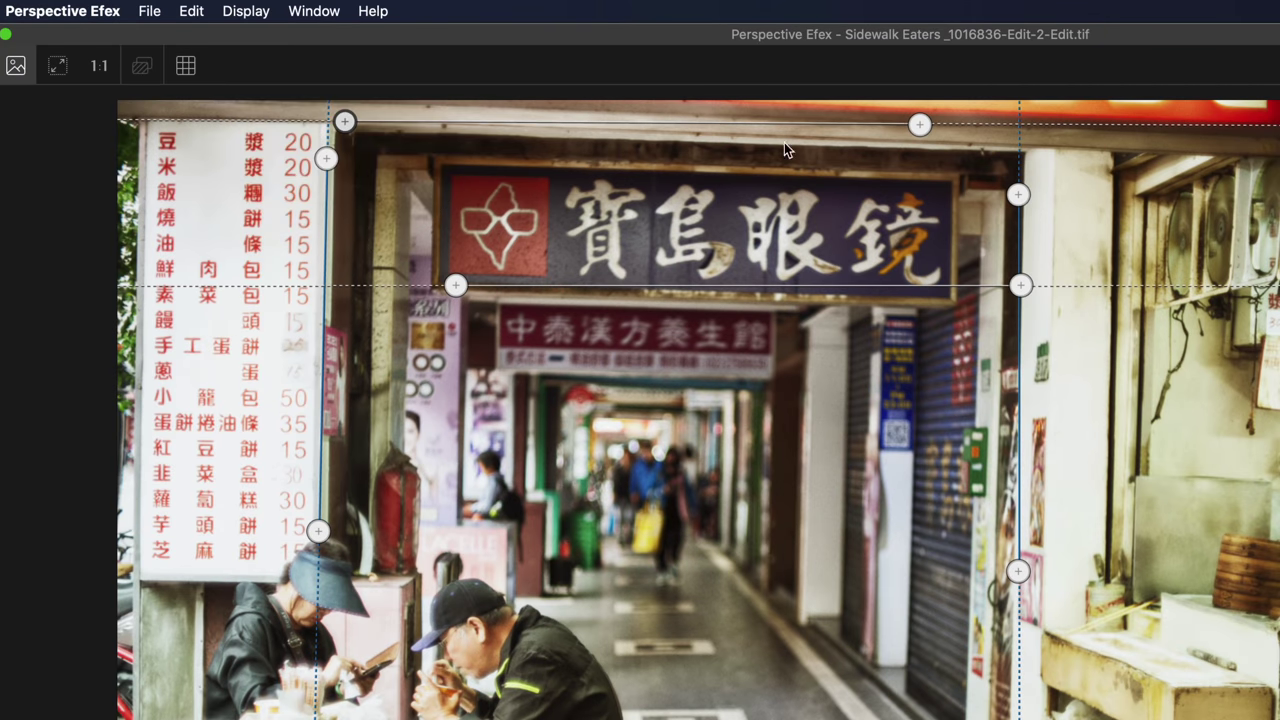
{"action": "left_click_drag", "start_coordinate": [920, 123], "coordinate": [1088, 146]}
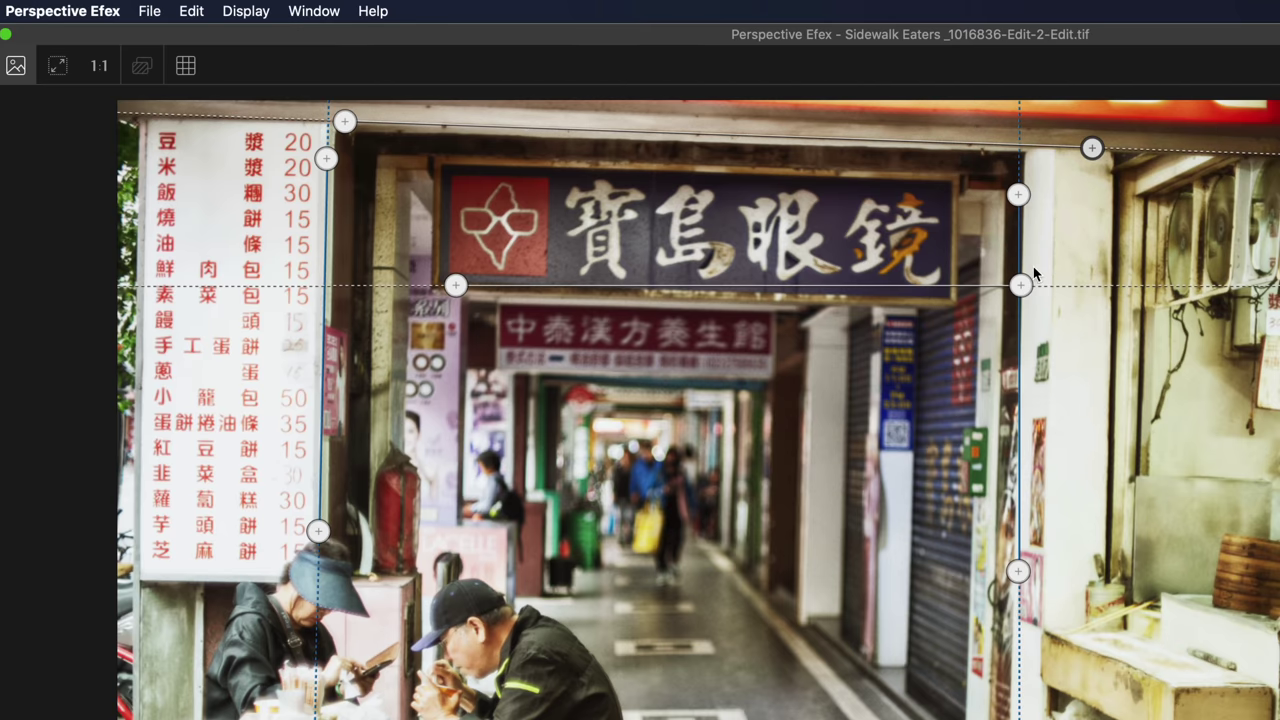
{"action": "left_click_drag", "start_coordinate": [1017, 191], "coordinate": [1024, 185]}
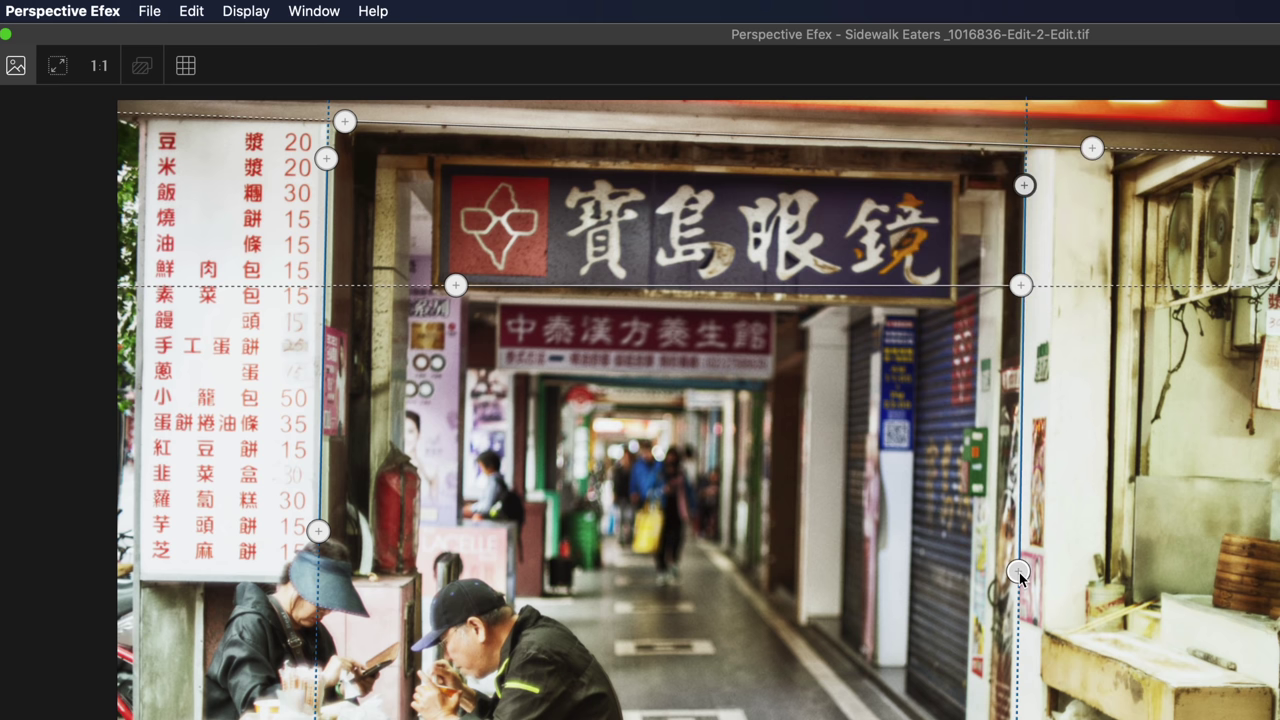
{"action": "left_click_drag", "start_coordinate": [1017, 571], "coordinate": [1011, 675]}
{"action": "left_click_drag", "start_coordinate": [455, 286], "coordinate": [442, 283]}
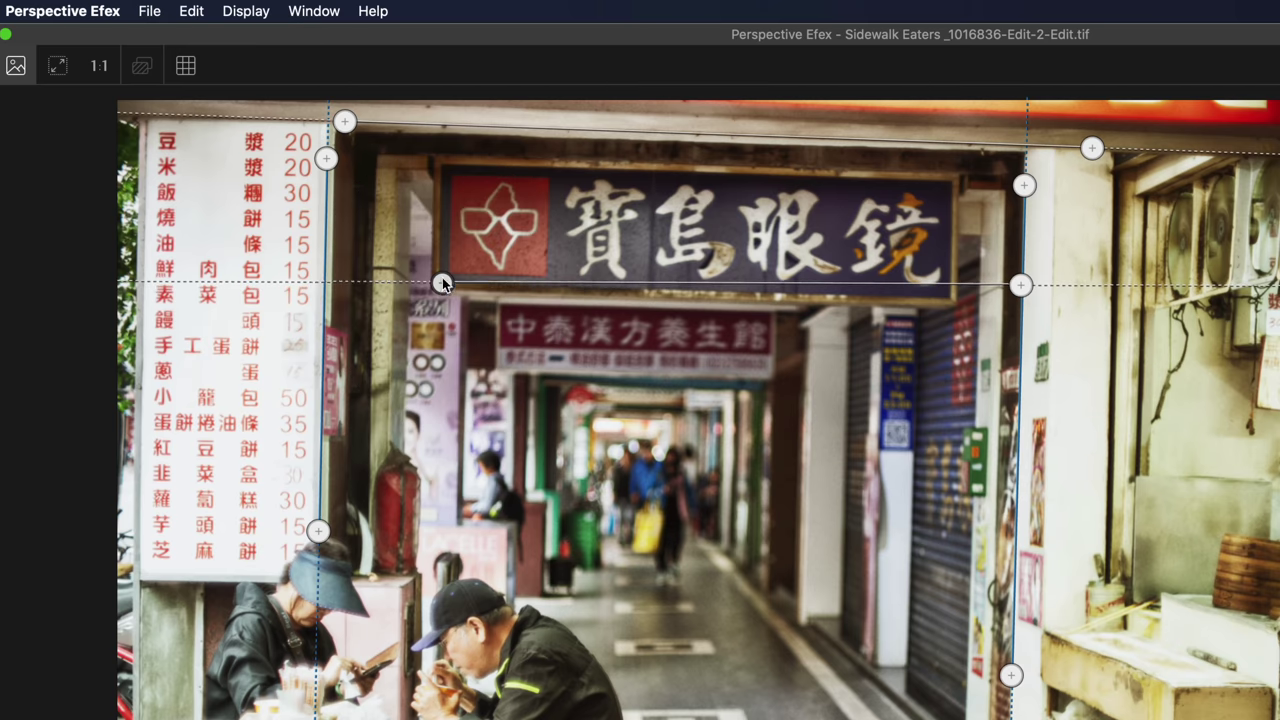
{"action": "left_click_drag", "start_coordinate": [1020, 285], "coordinate": [941, 296]}
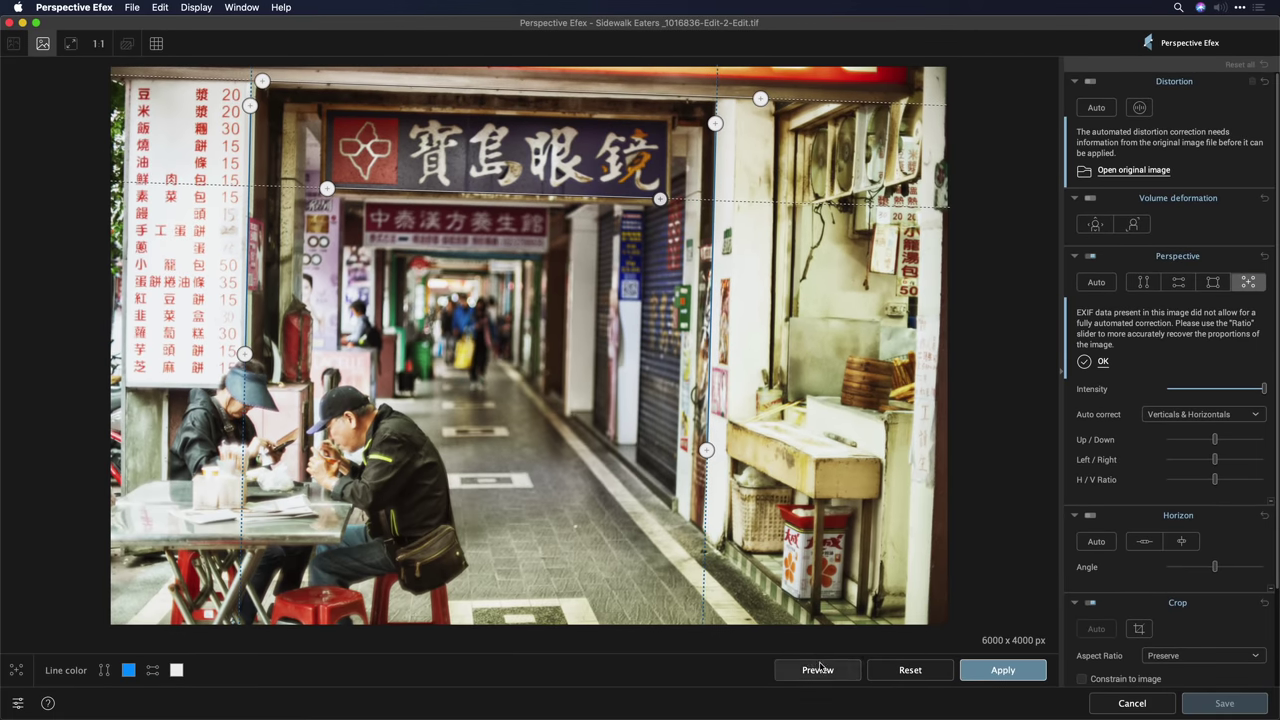
{"action": "left_click", "coordinate": [818, 669]}
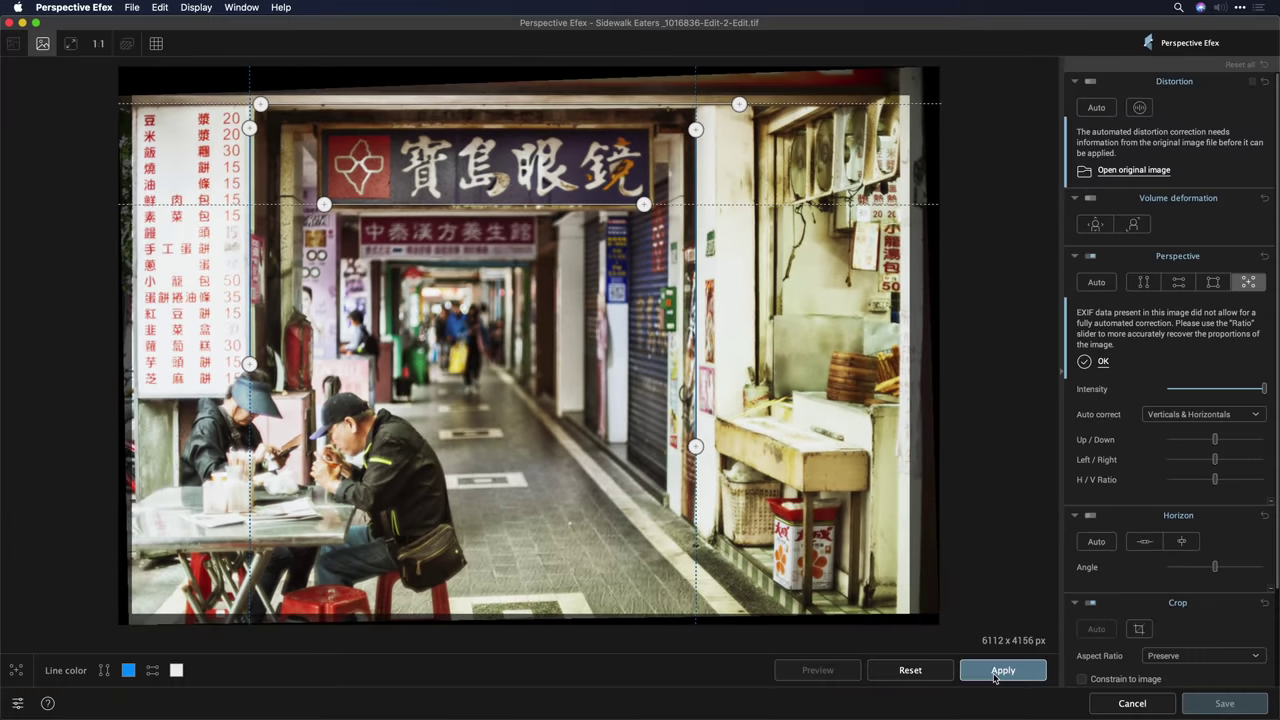
{"action": "left_click", "coordinate": [995, 673]}
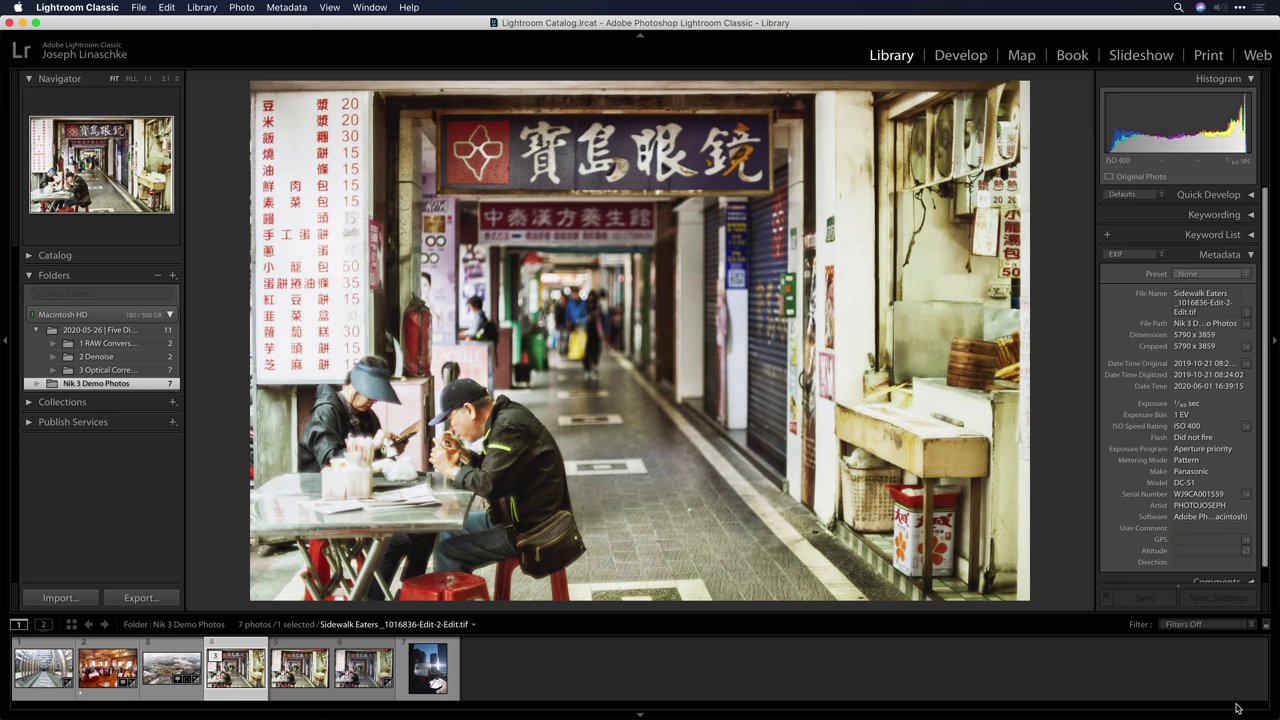
- Open a copy of the cafe street photo, with Lightroom adjustments, in Perspective Efex
{"action": "left_click", "coordinate": [428, 664]}
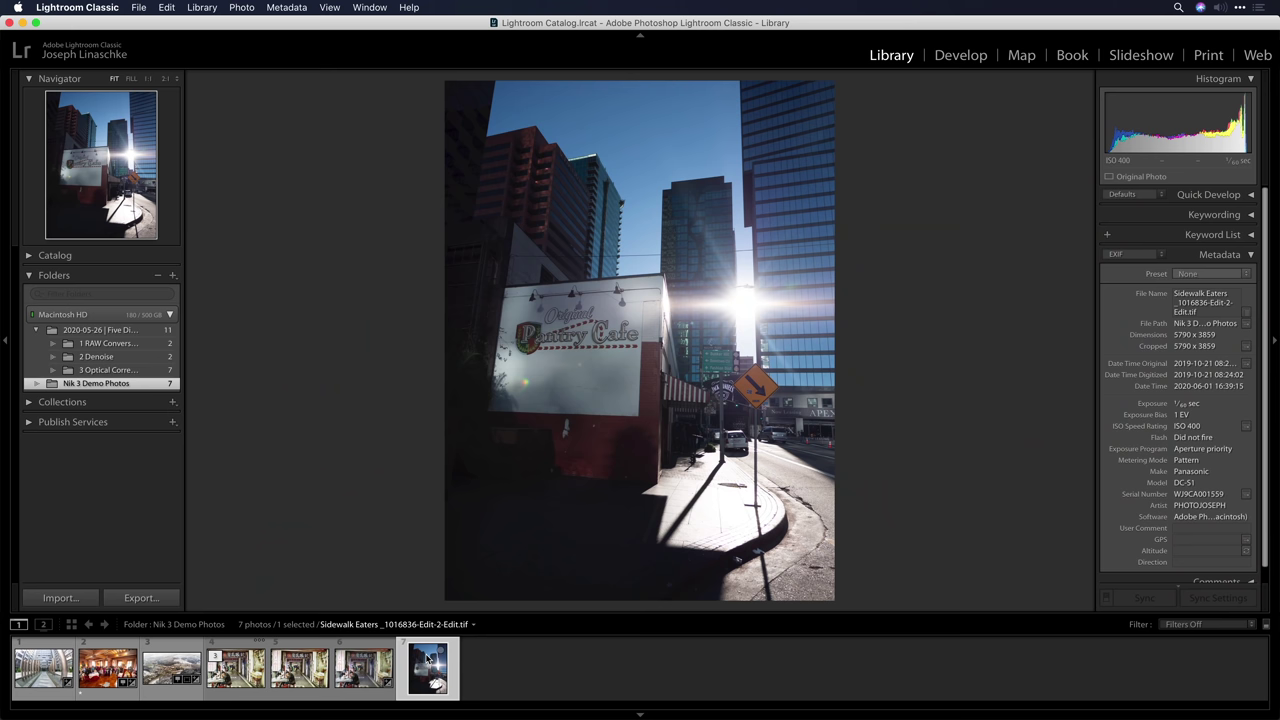
{"action": "right_click", "coordinate": [427, 658]}
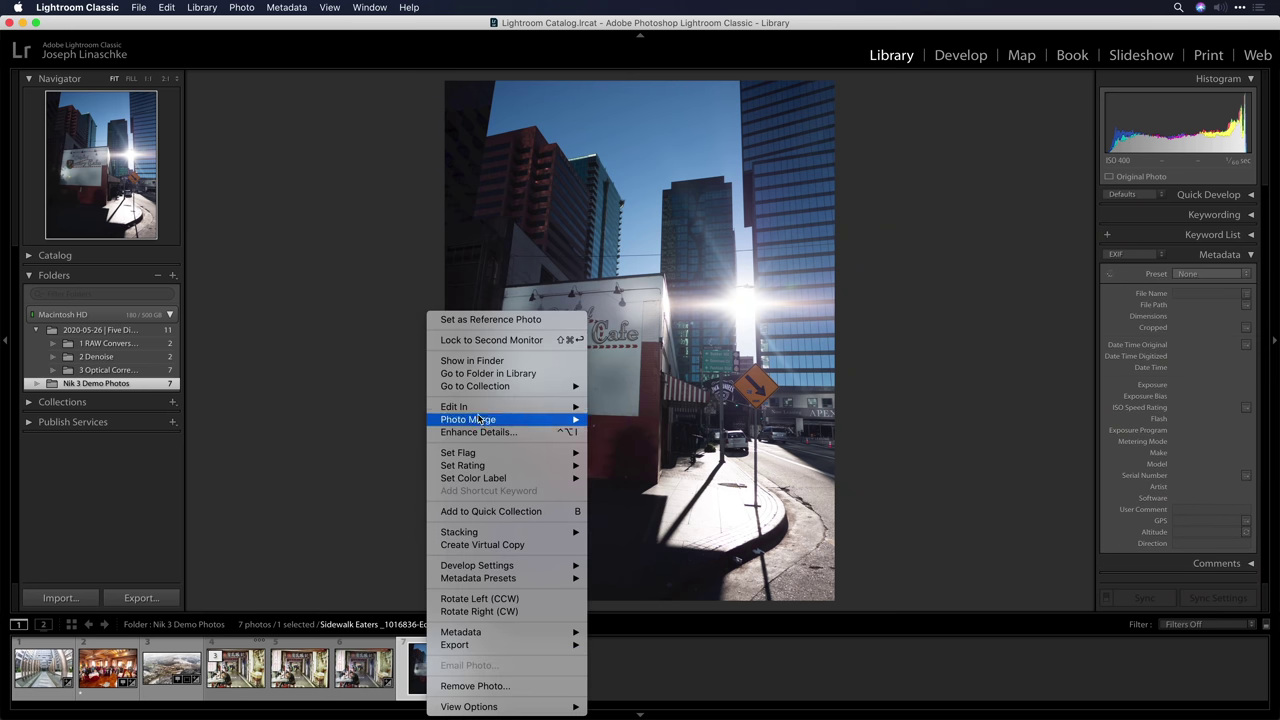
{"action": "mouse_move", "coordinate": [480, 408]}
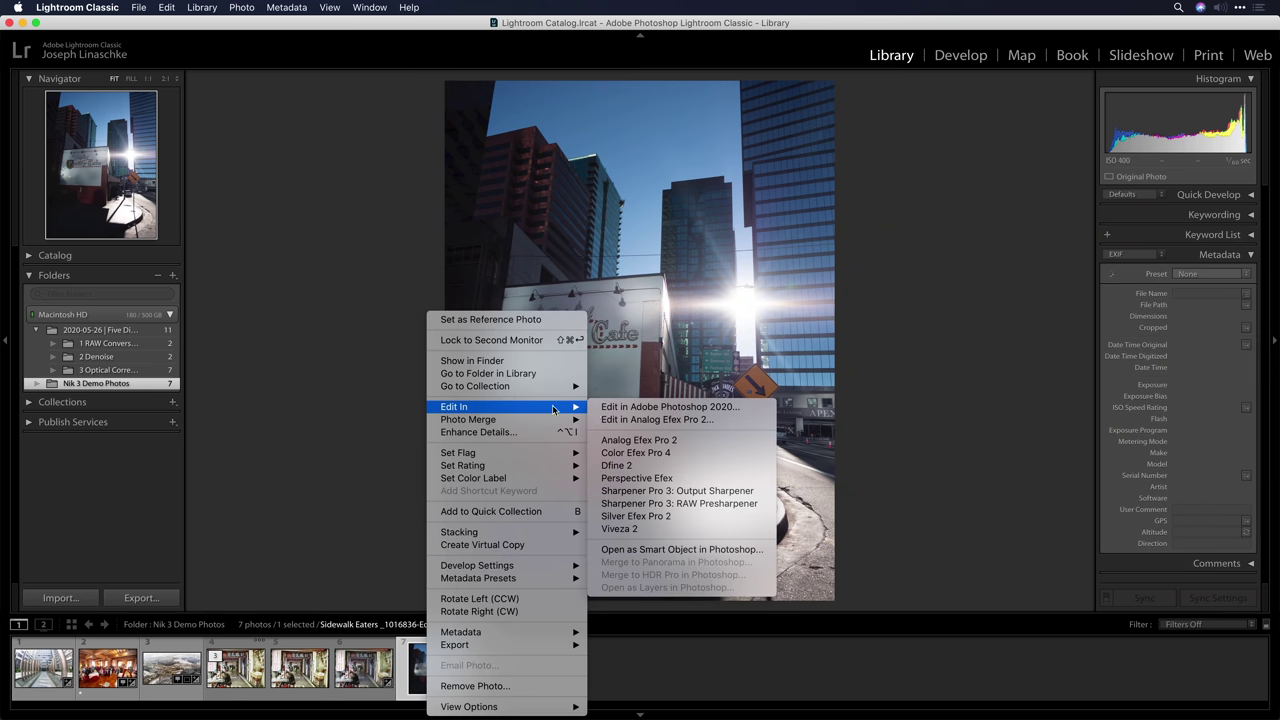
{"action": "left_click", "coordinate": [663, 478]}
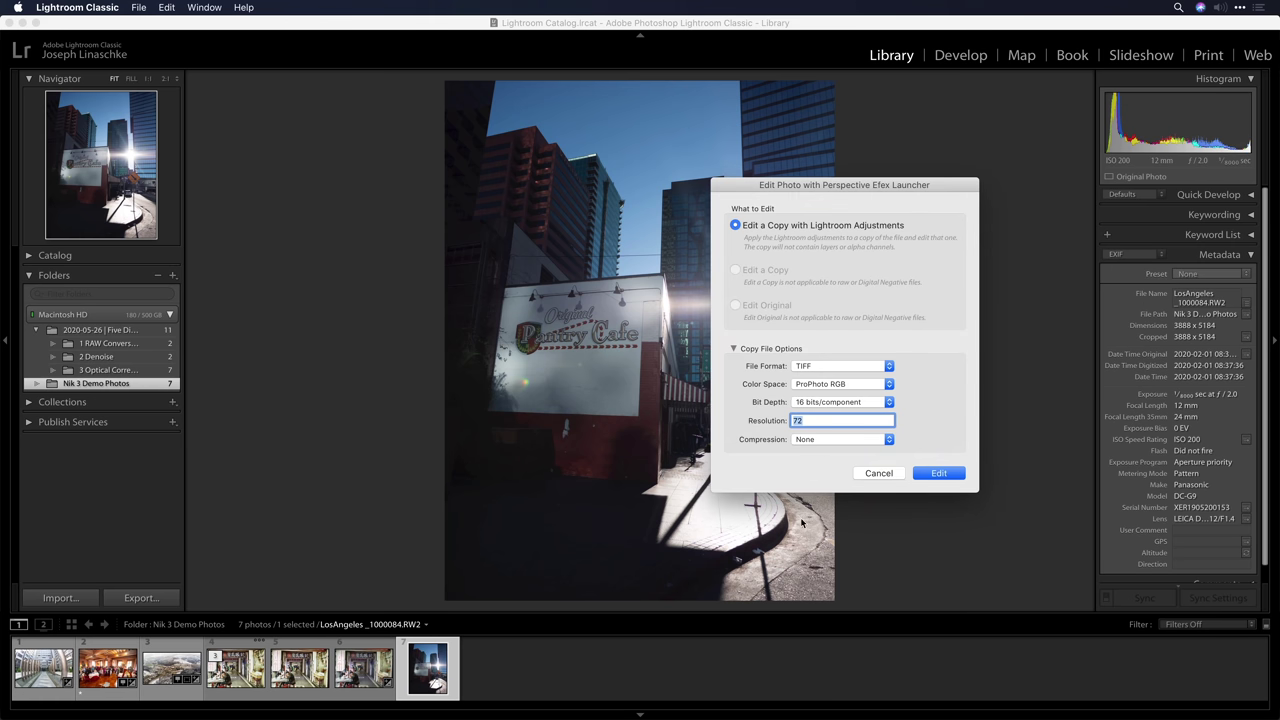
{"action": "left_click", "coordinate": [942, 477]}
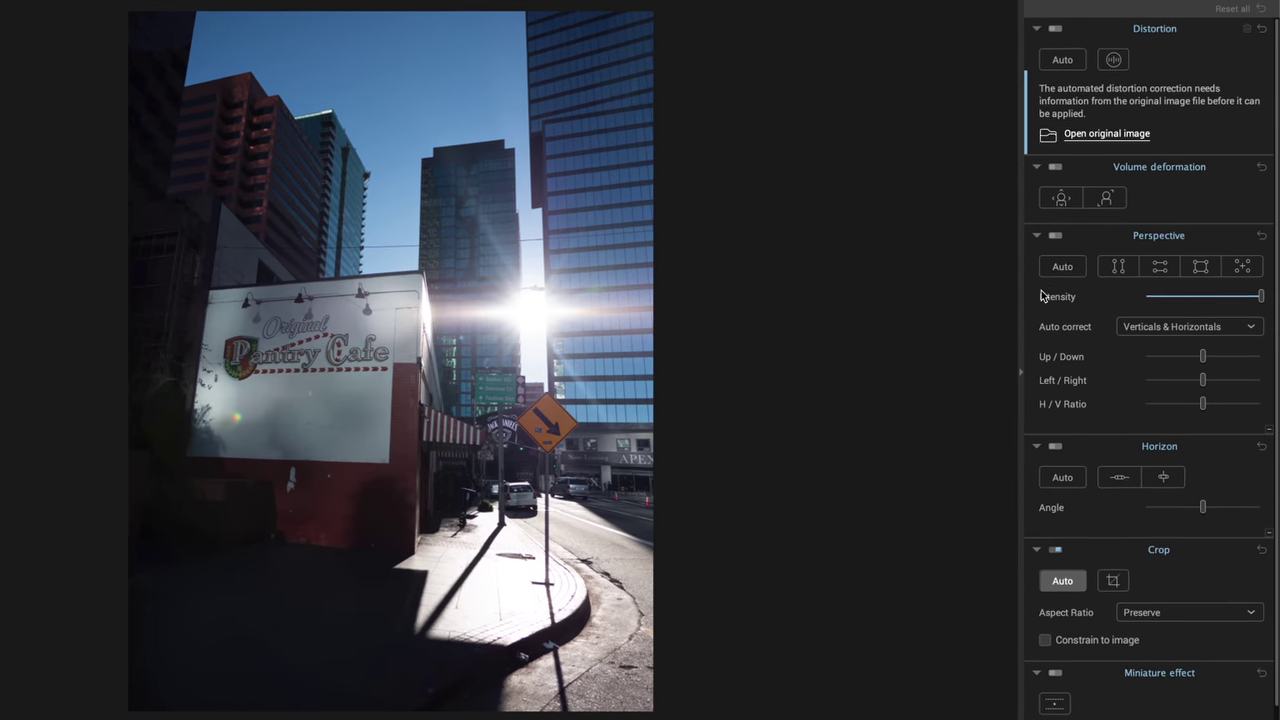
- Auto-straighten the street photo's buildings and save the corrected copy back to Lightroom
{"action": "left_click", "coordinate": [1045, 274]}
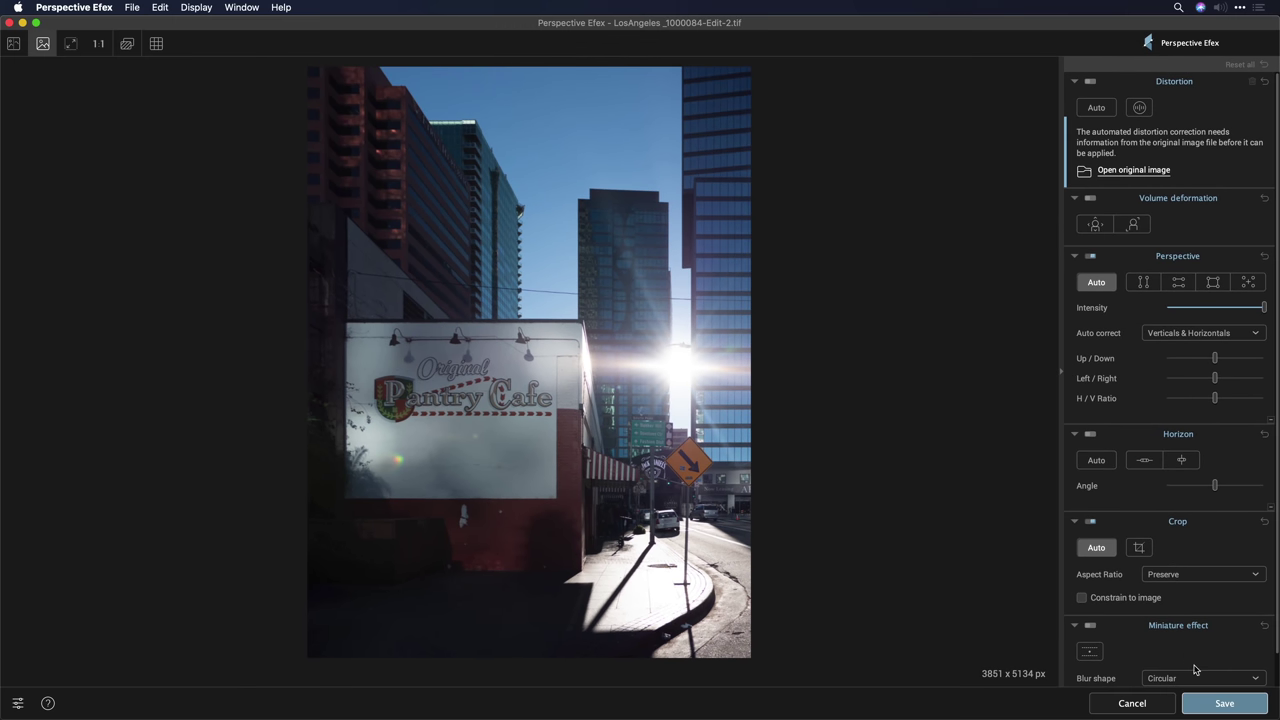
{"action": "left_click", "coordinate": [1224, 703]}
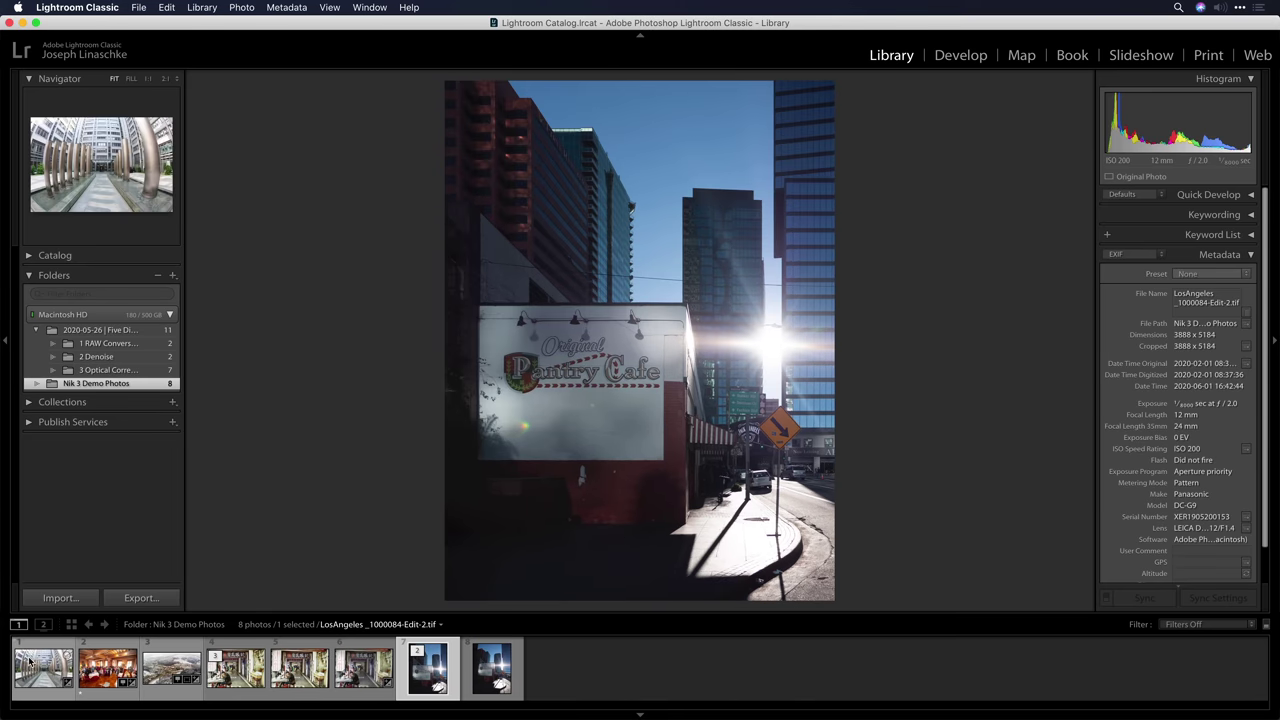
{"action": "left_click", "coordinate": [30, 662]}
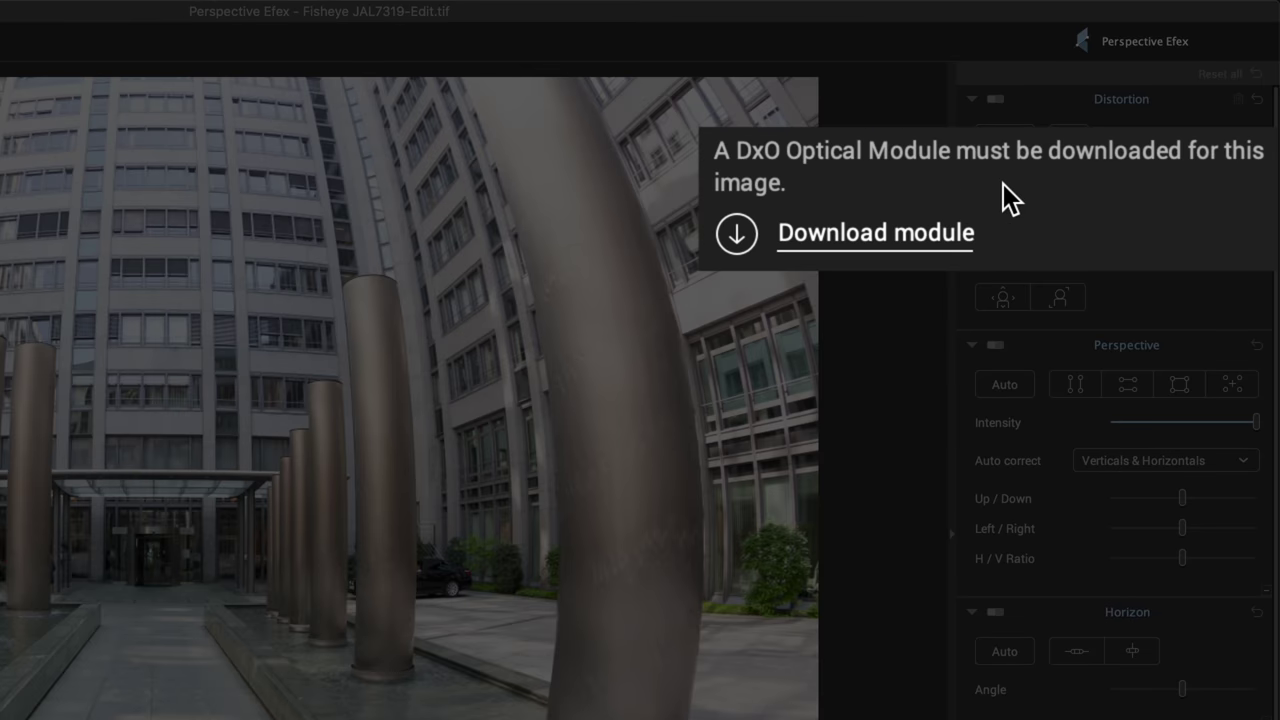
- Download the Canon EOS 1Ds Mark III + EF15mm f/2.8 Fisheye optical module
{"action": "left_click", "coordinate": [886, 238]}
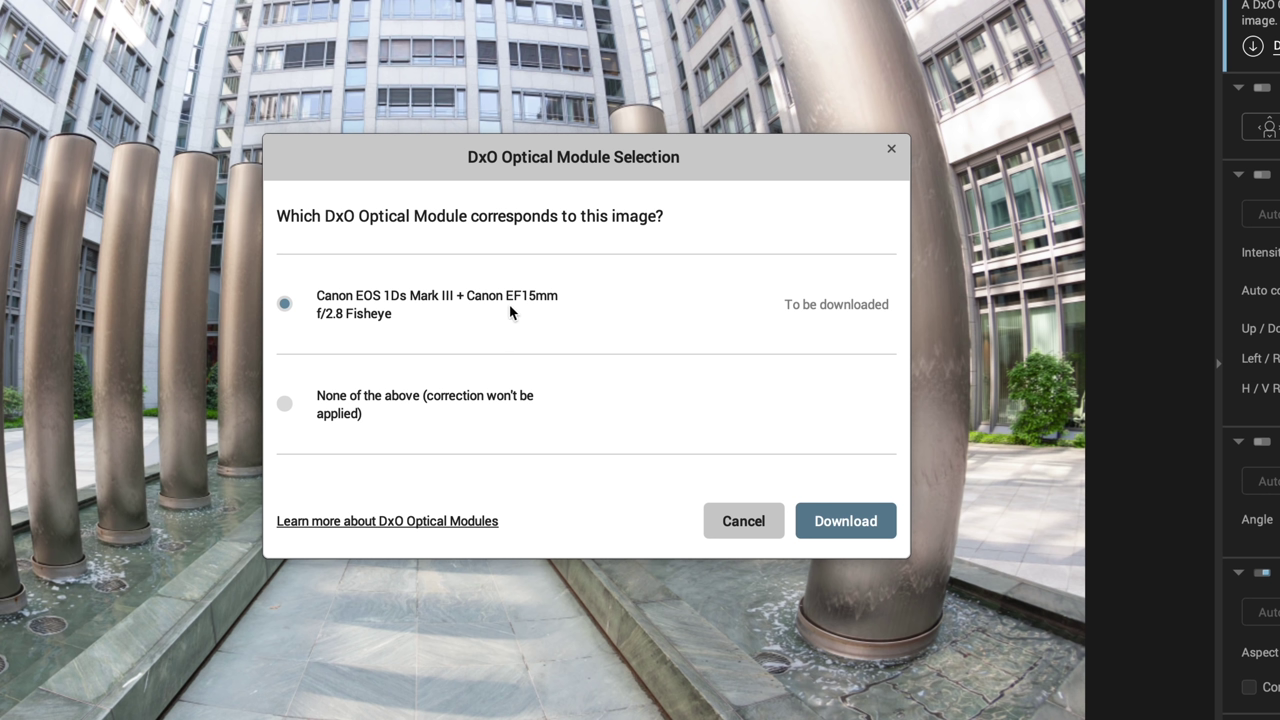
{"action": "left_click", "coordinate": [838, 518]}
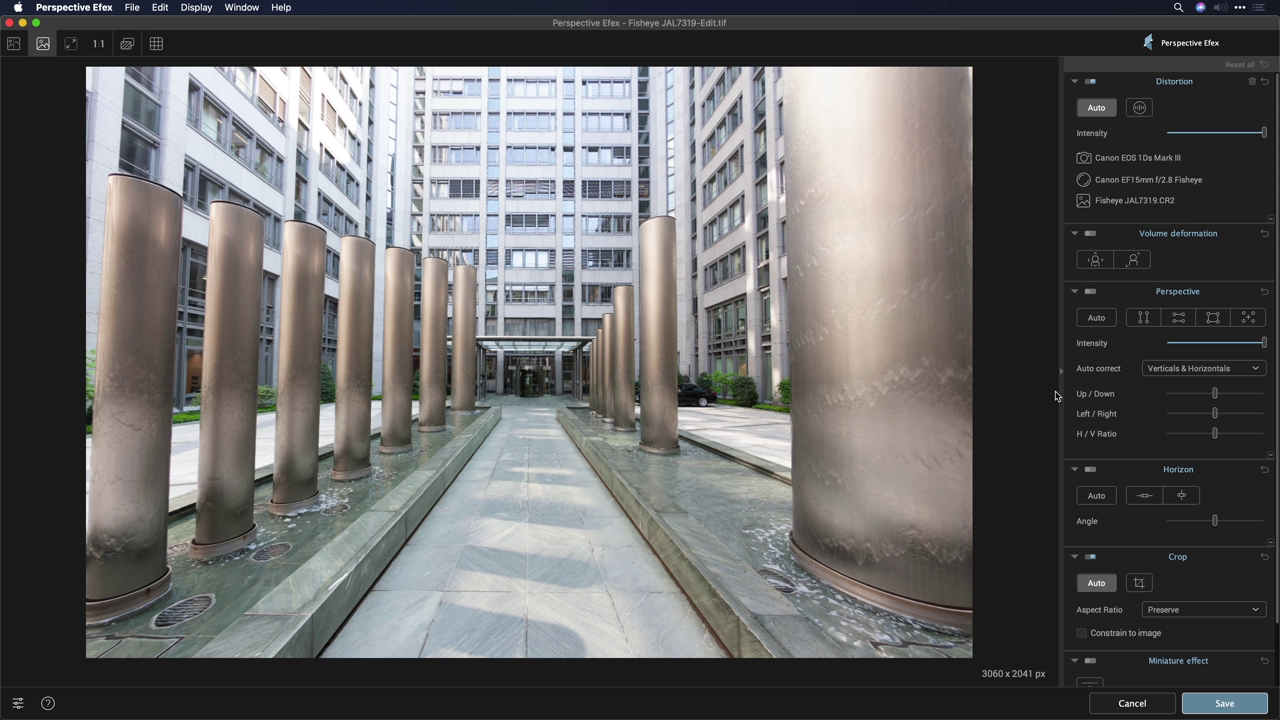
- Auto-straighten the courtyard, set H/V Ratio to -5, toggle Crop Auto off and on, and save
{"action": "left_click", "coordinate": [1107, 318]}
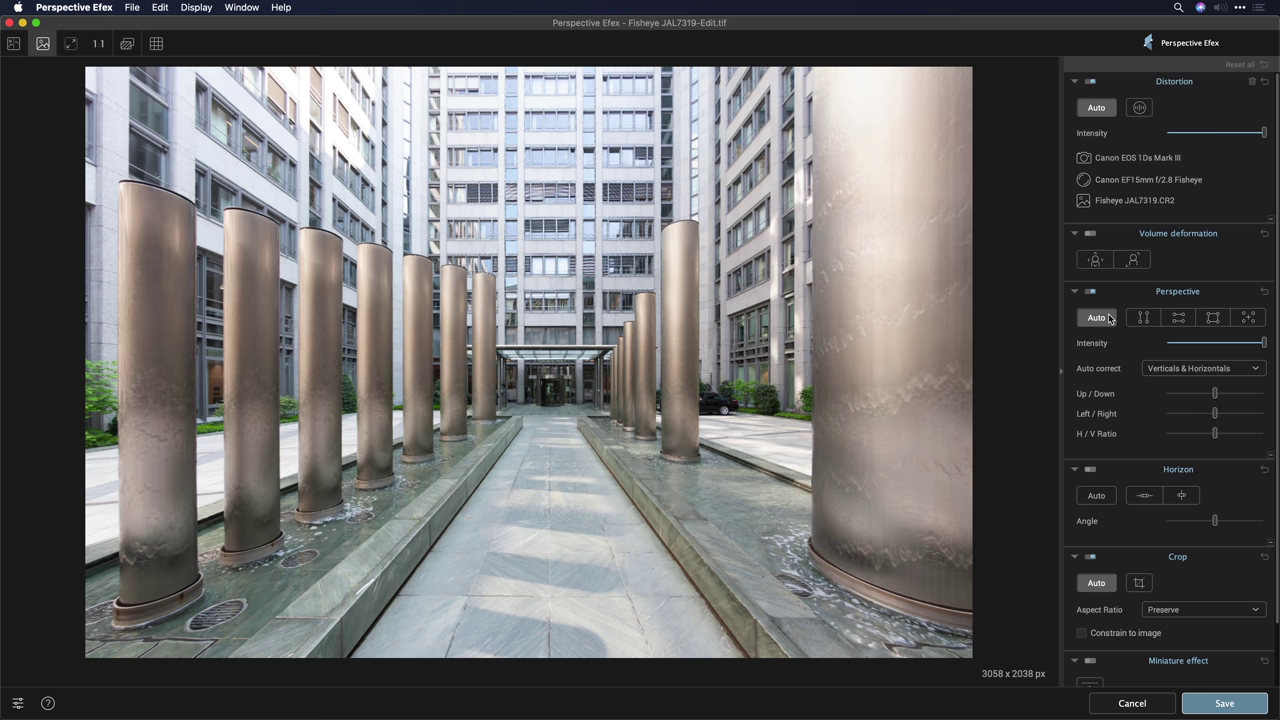
{"action": "mouse_move", "coordinate": [1214, 440]}
{"action": "left_click_drag", "start_coordinate": [1216, 438], "coordinate": [1210, 442]}
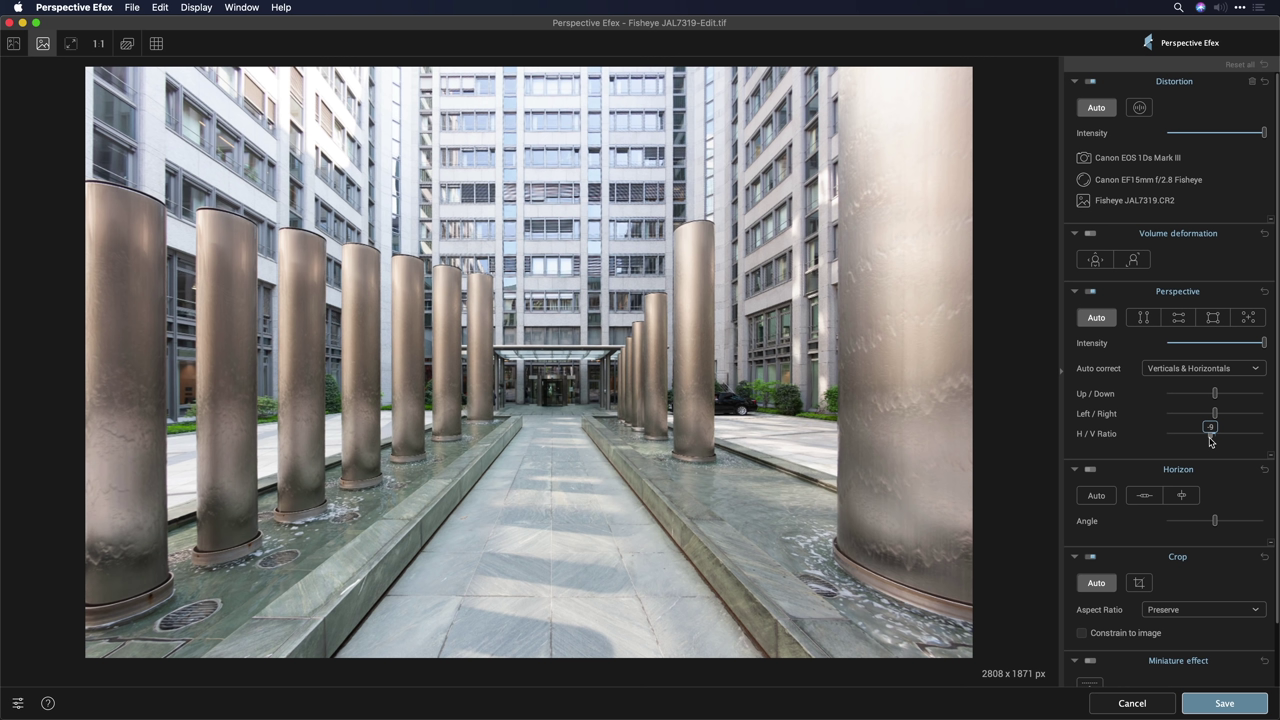
{"action": "left_click", "coordinate": [1097, 584]}
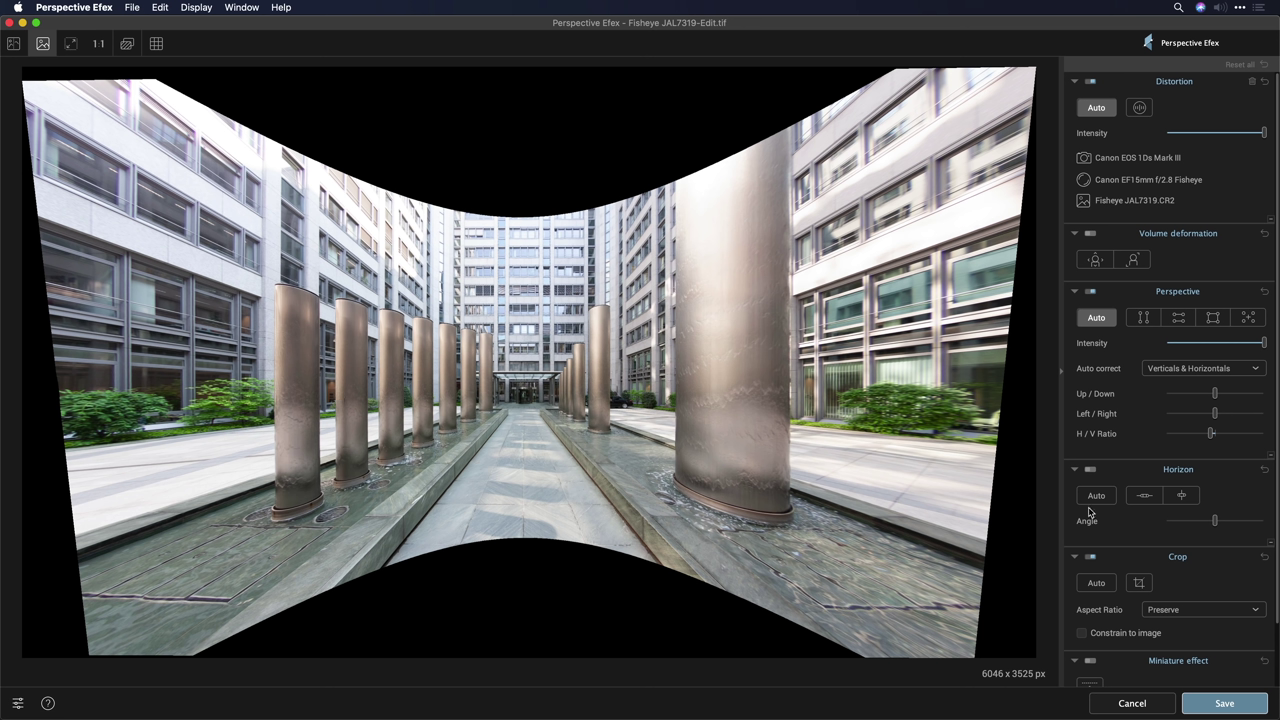
{"action": "left_click", "coordinate": [1100, 583]}
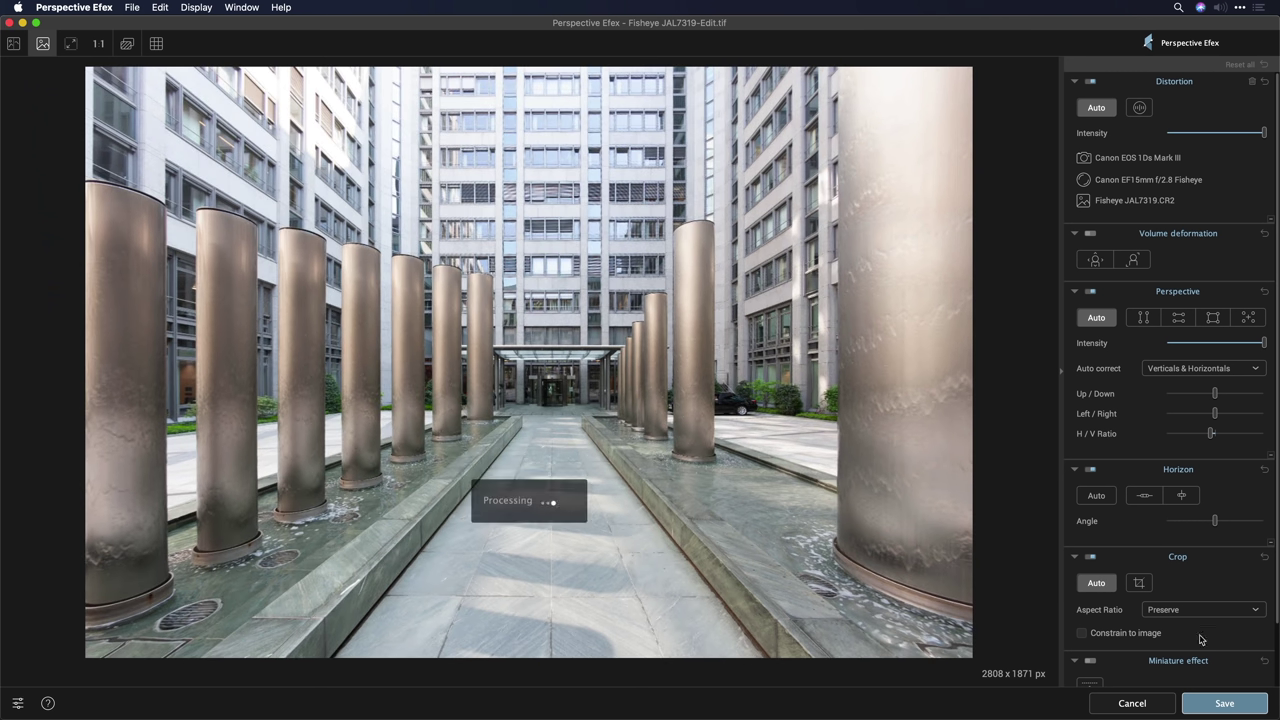
{"action": "left_click", "coordinate": [1225, 704]}
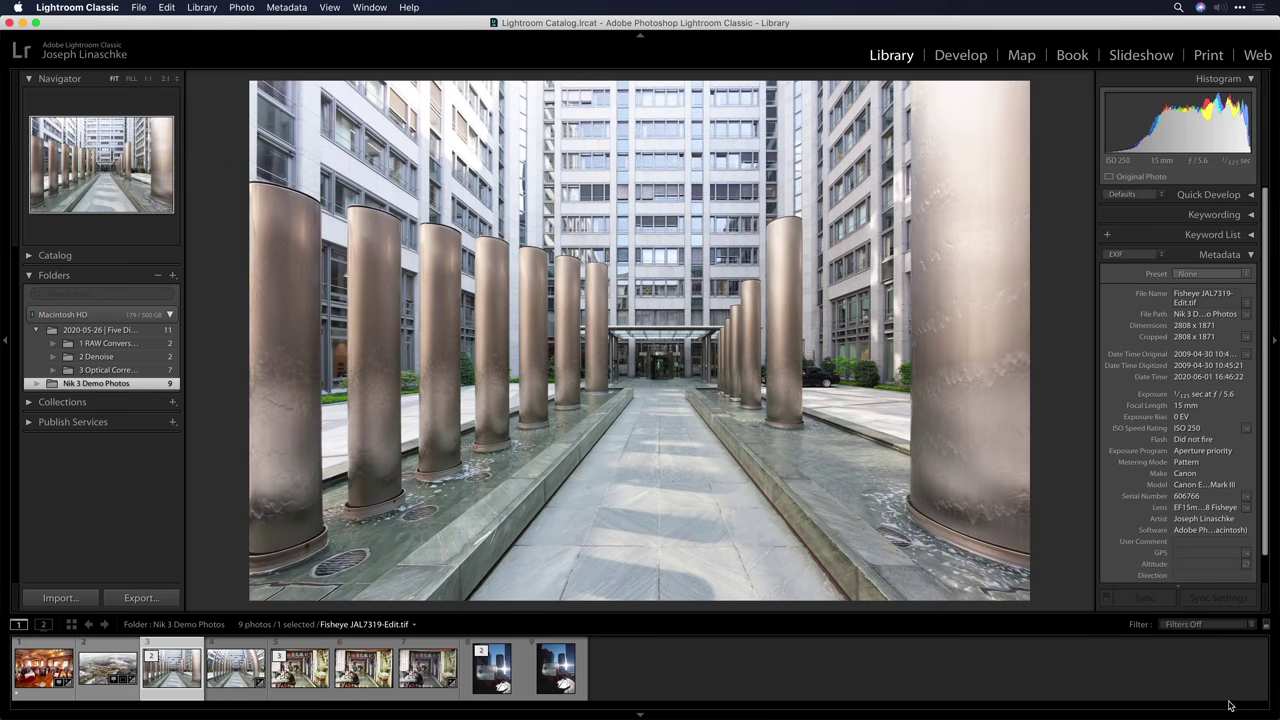
- Open the banquet-hall group photo from Lightroom in Perspective Efex
{"action": "left_click", "coordinate": [38, 665]}
{"action": "right_click", "coordinate": [38, 665]}
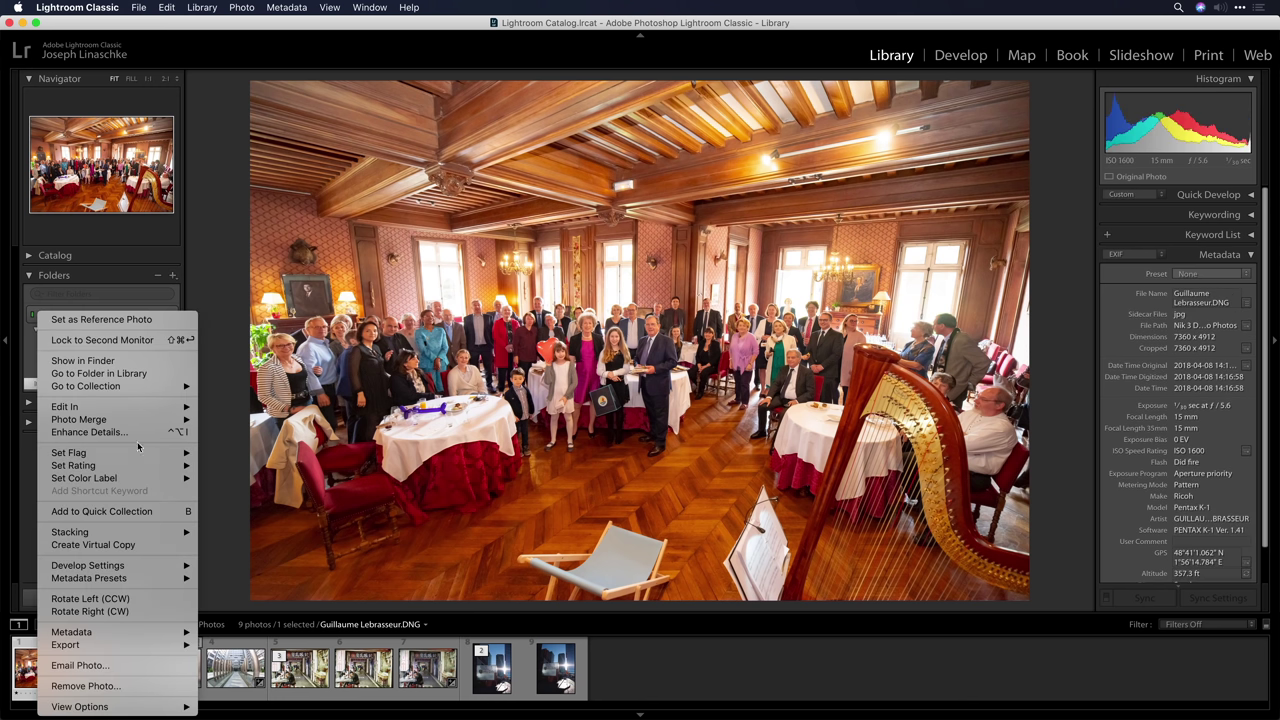
{"action": "mouse_move", "coordinate": [135, 412]}
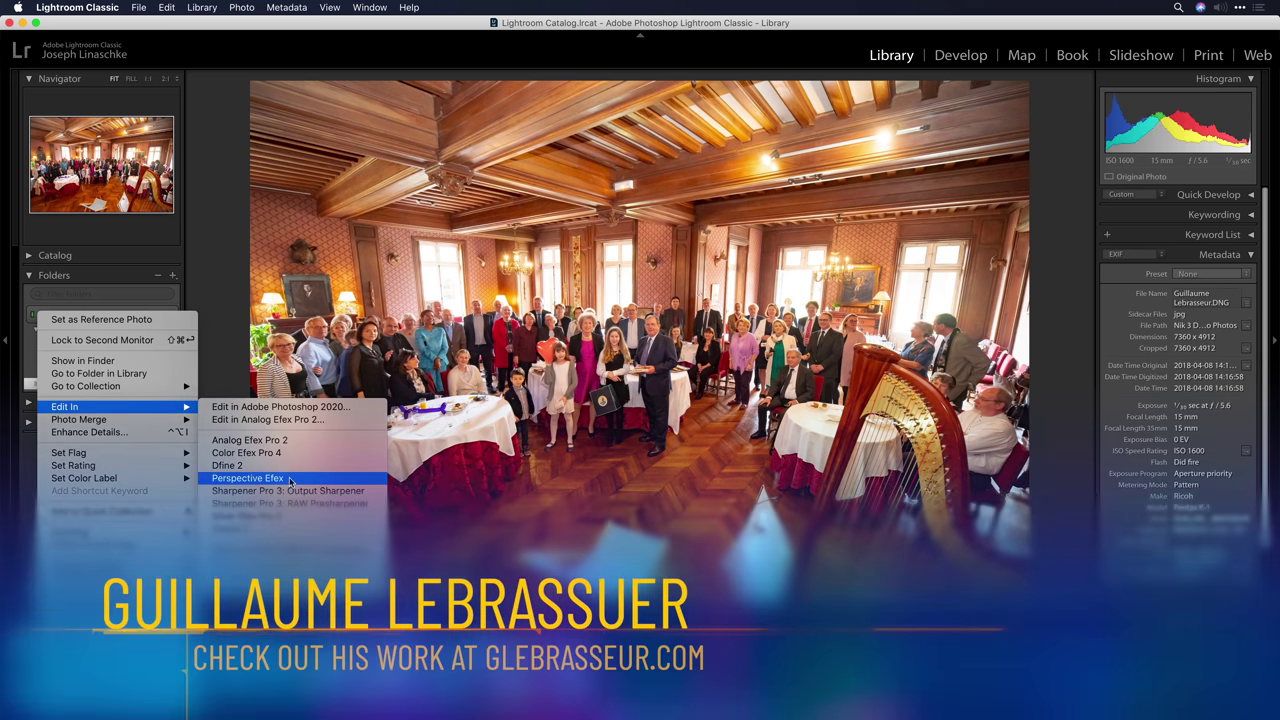
{"action": "left_click", "coordinate": [289, 479]}
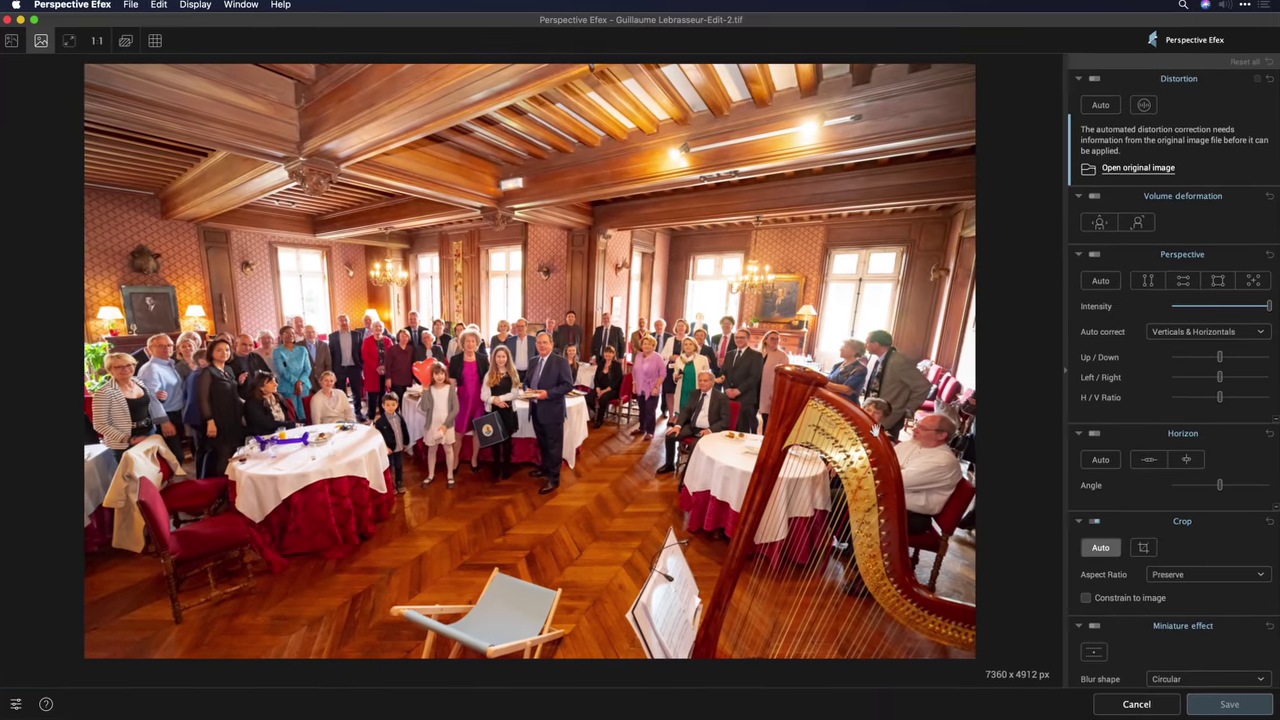
- Compare horizontal volume deformation on and off, leave it on, and save to Lightroom
{"action": "left_click", "coordinate": [1088, 228]}
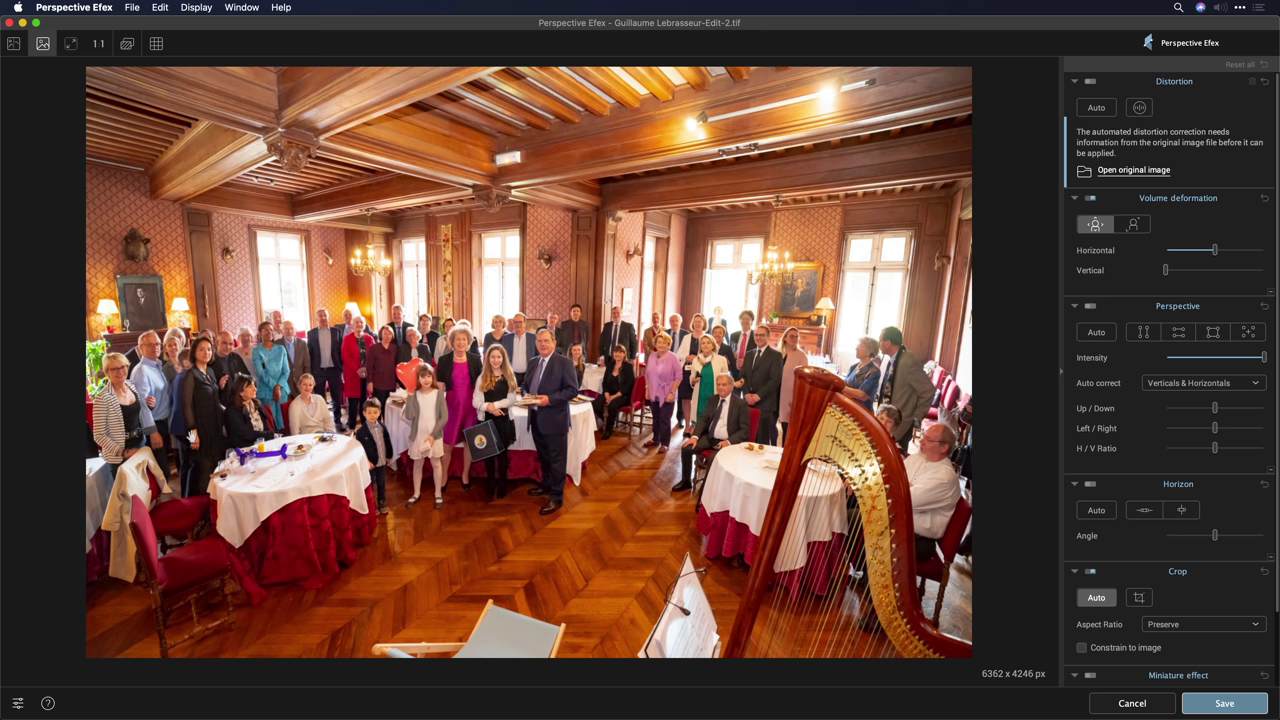
{"action": "left_click", "coordinate": [1100, 226]}
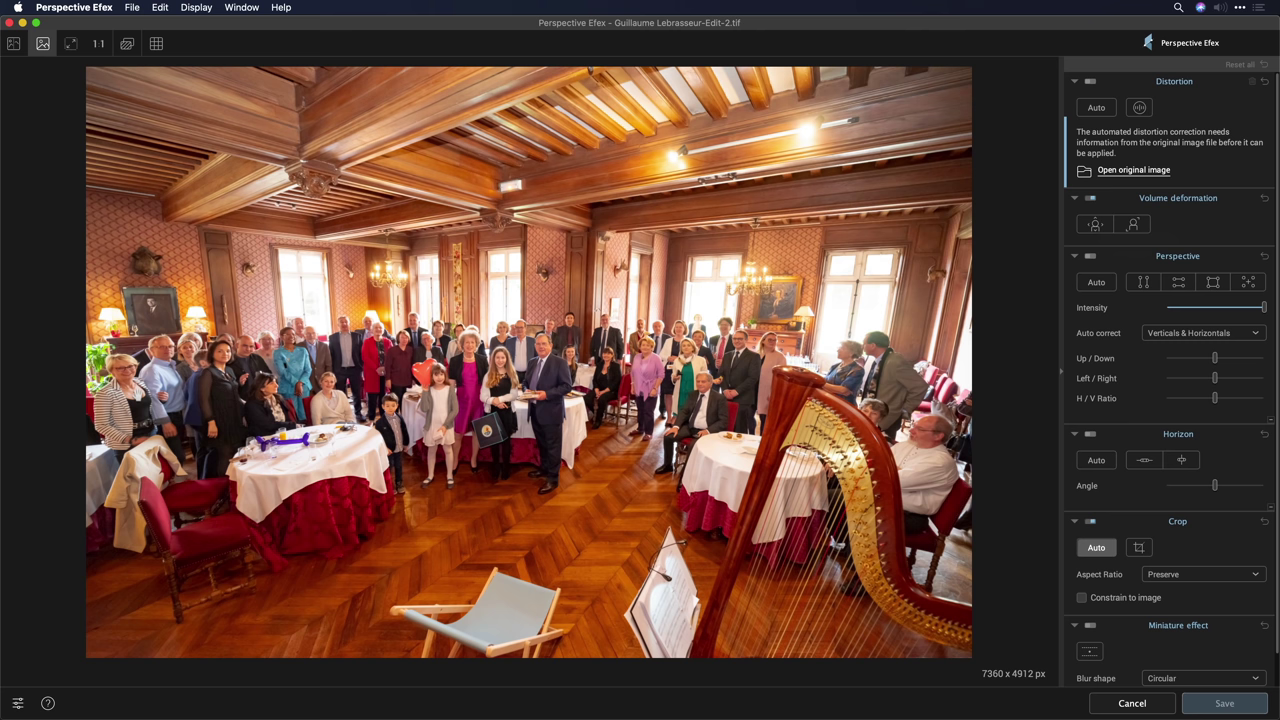
{"action": "left_click", "coordinate": [1095, 224]}
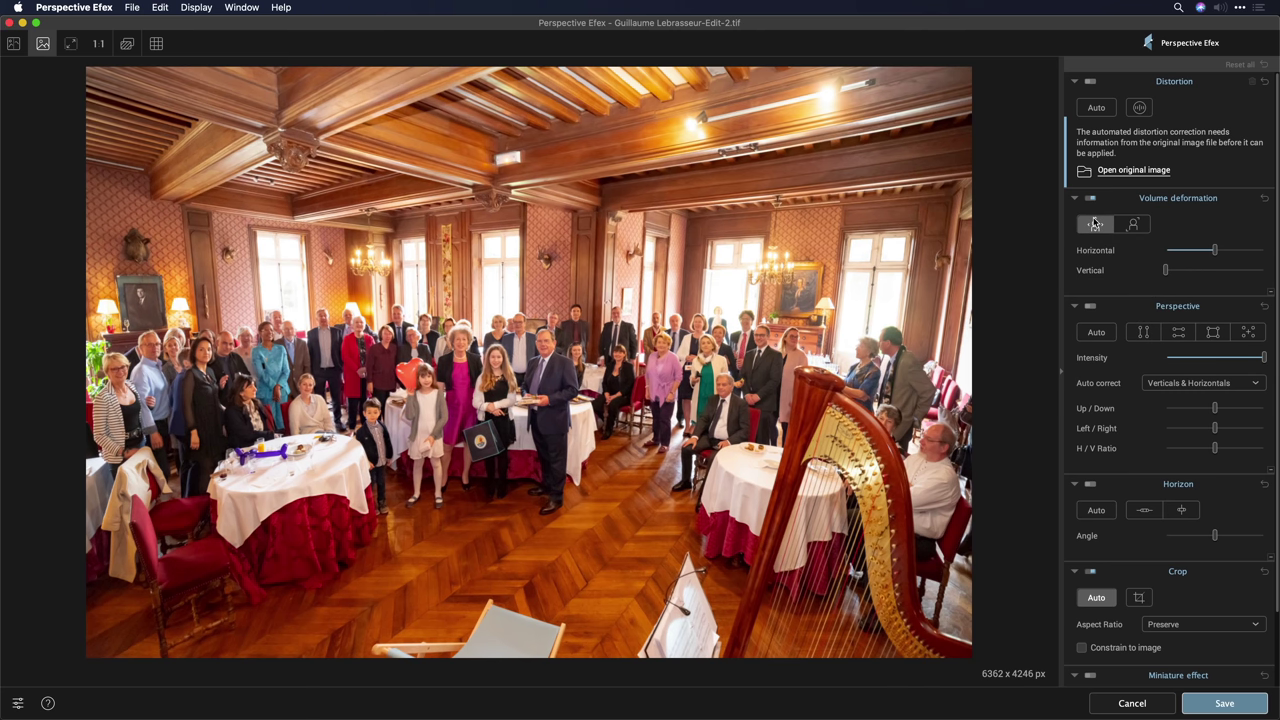
{"action": "left_click", "coordinate": [1095, 224]}
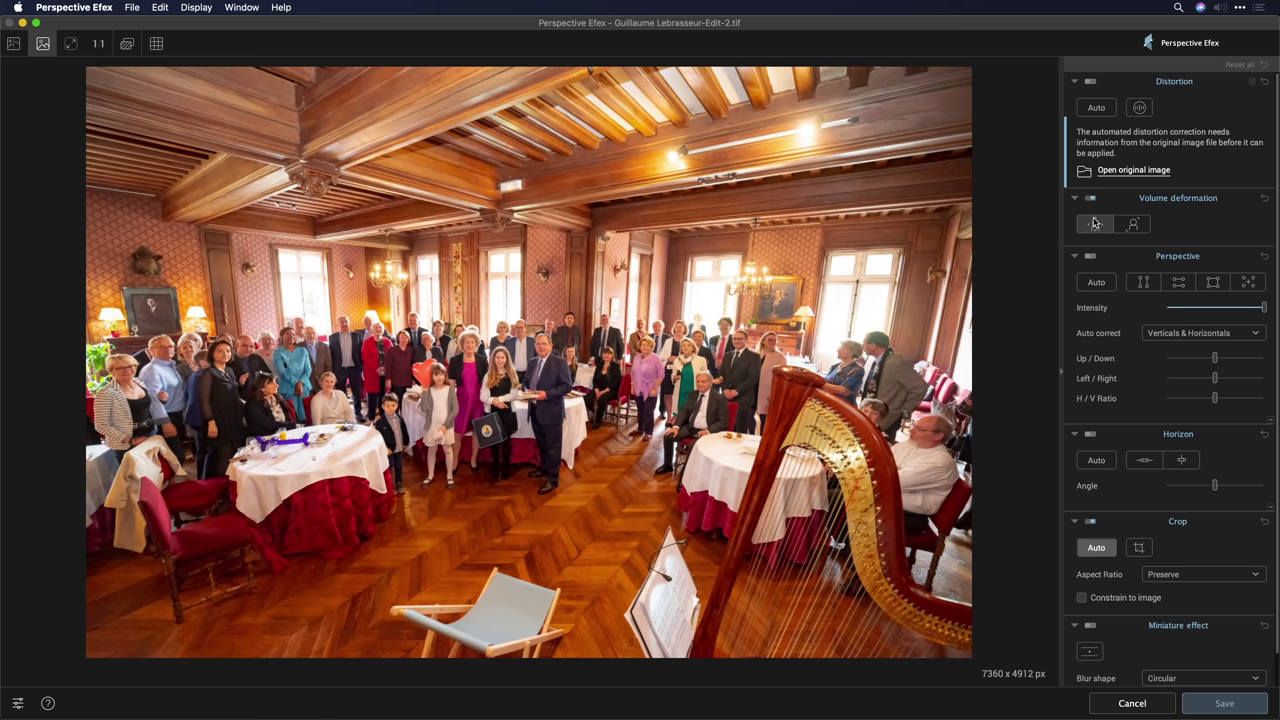
{"action": "left_click", "coordinate": [1095, 224]}
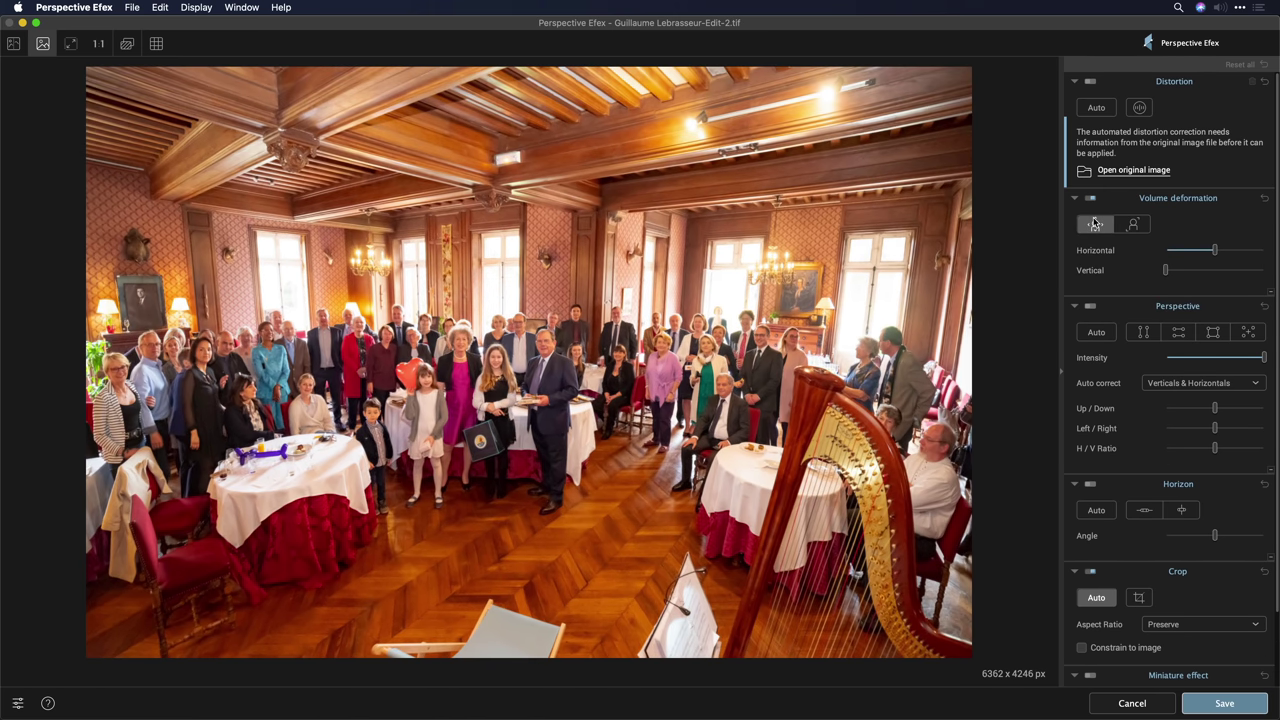
{"action": "left_click", "coordinate": [1095, 224]}
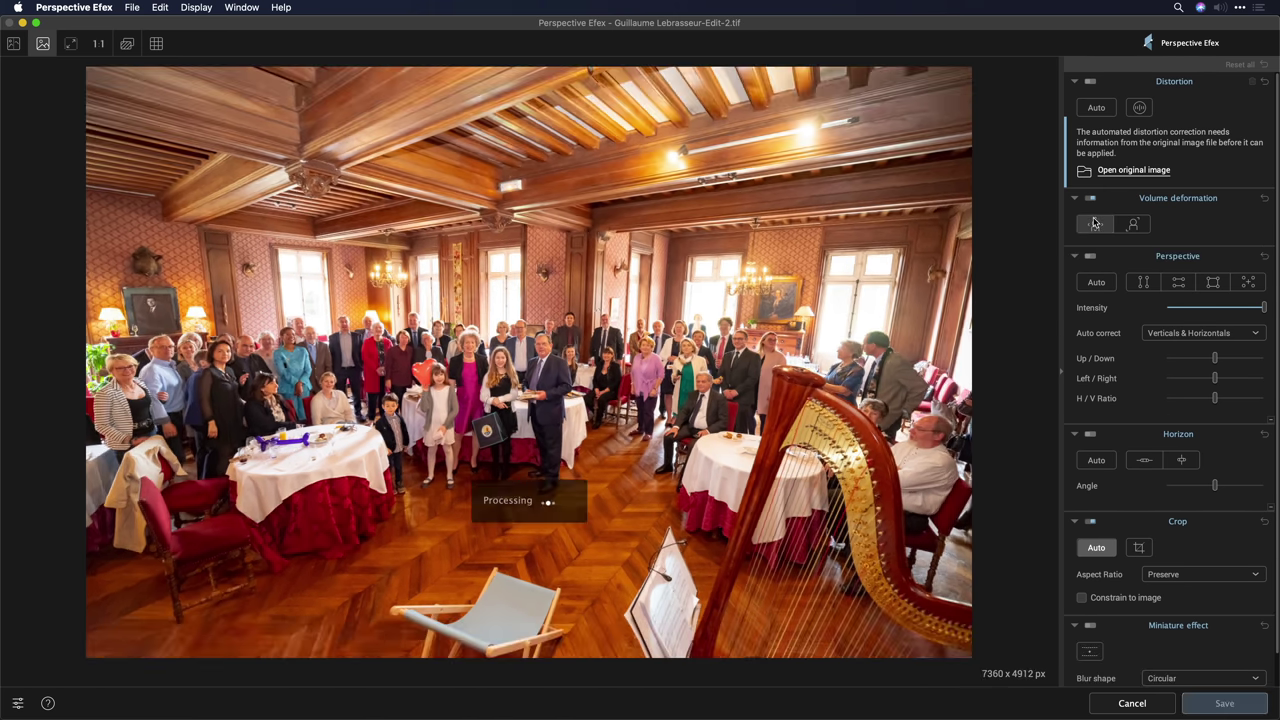
{"action": "left_click", "coordinate": [1095, 224]}
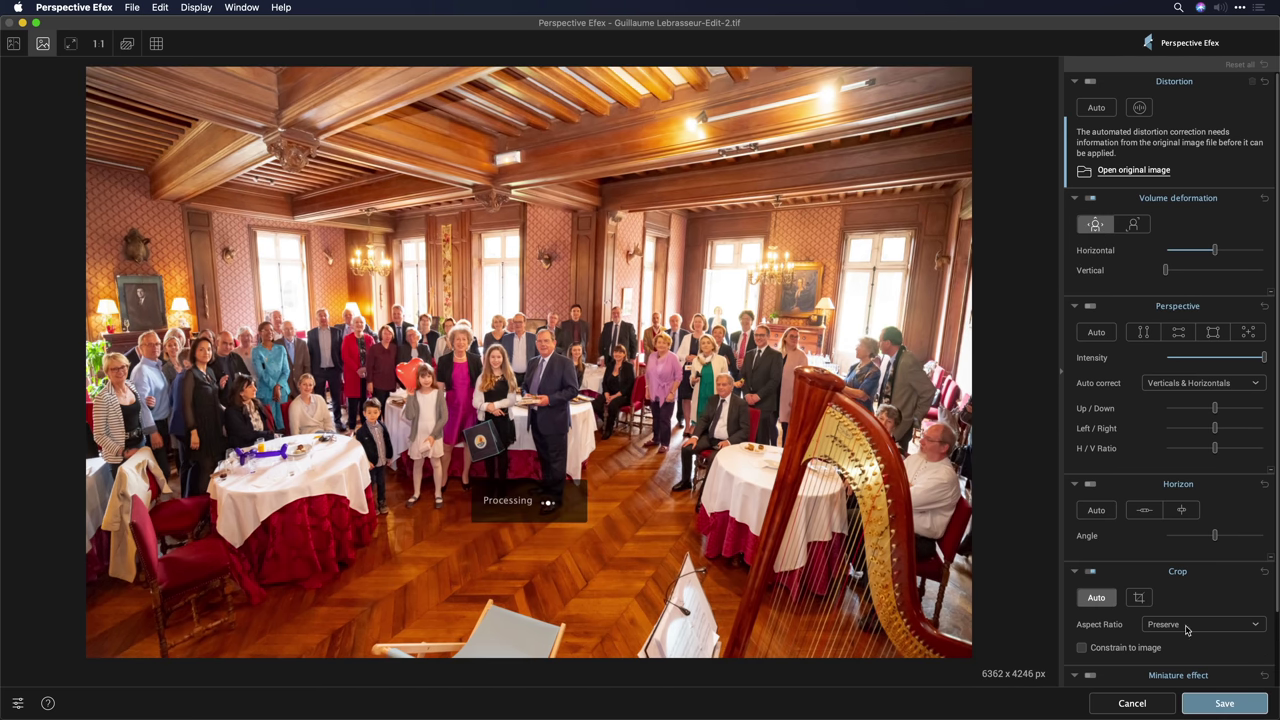
{"action": "left_click", "coordinate": [1224, 703]}
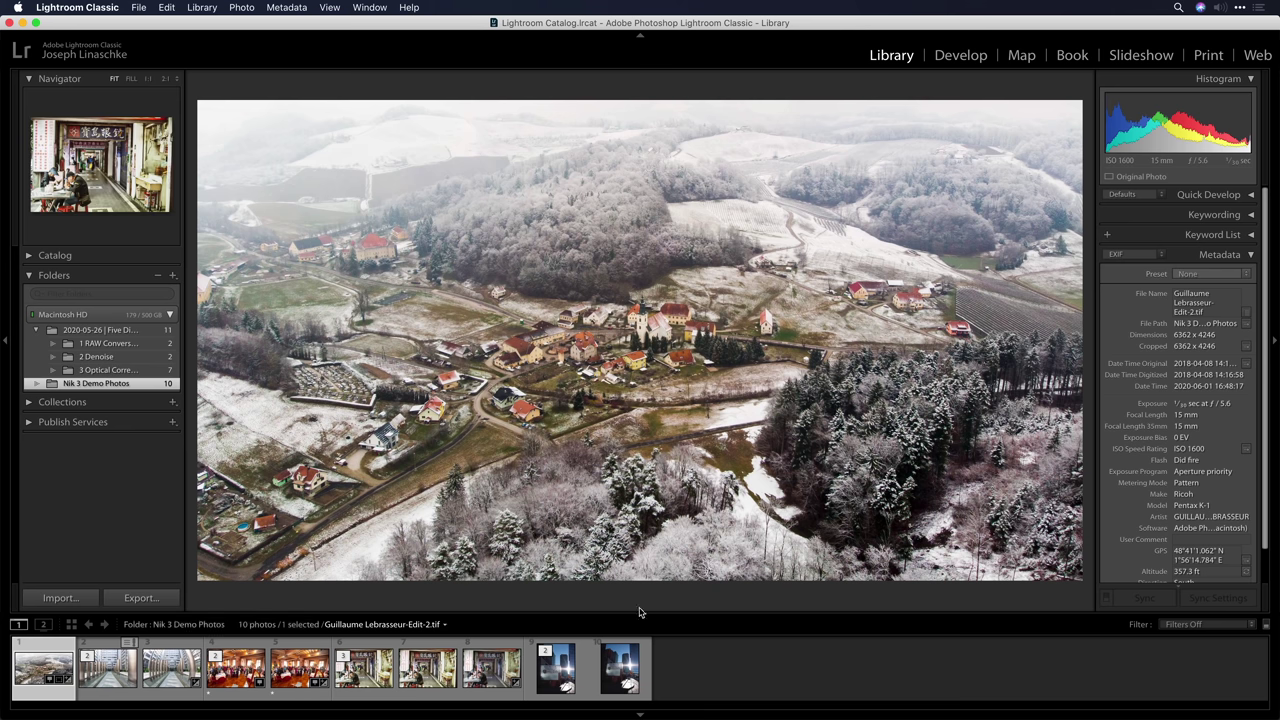
- Open the aerial village photo in Perspective Efex and apply a miniature effect with its sharp band tilted along the village
{"action": "right_click", "coordinate": [779, 259]}
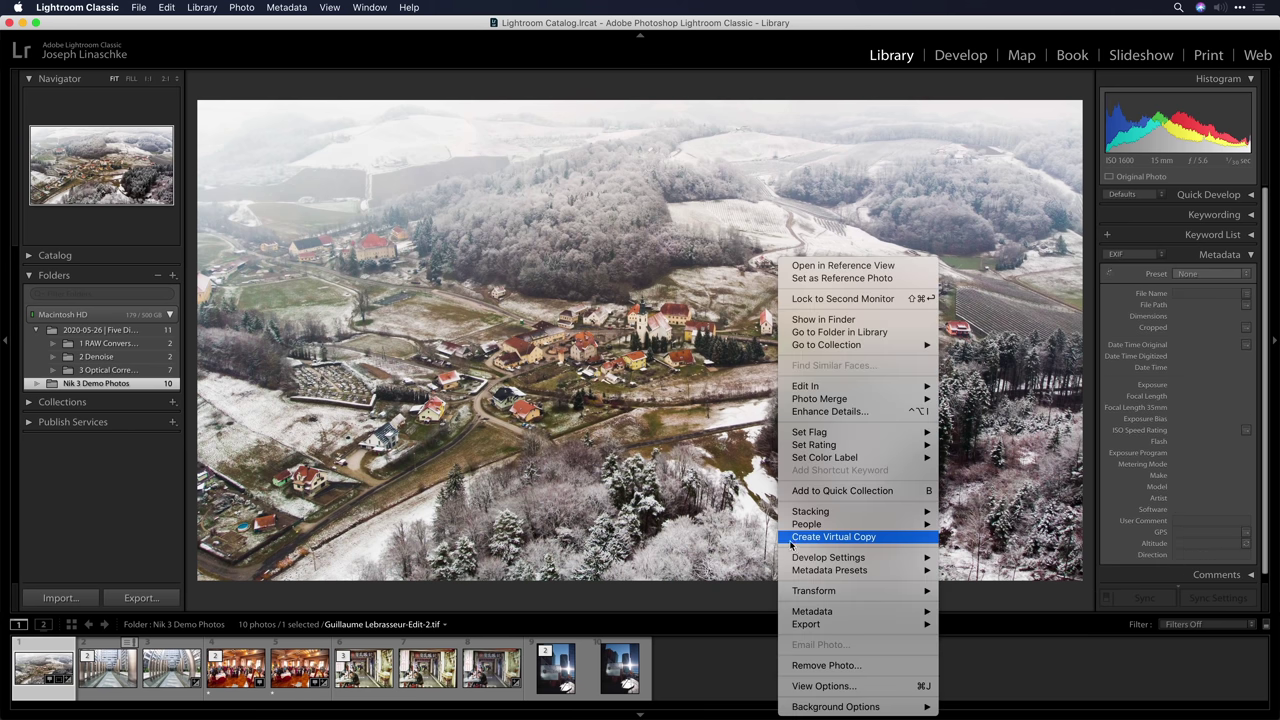
{"action": "mouse_move", "coordinate": [846, 388]}
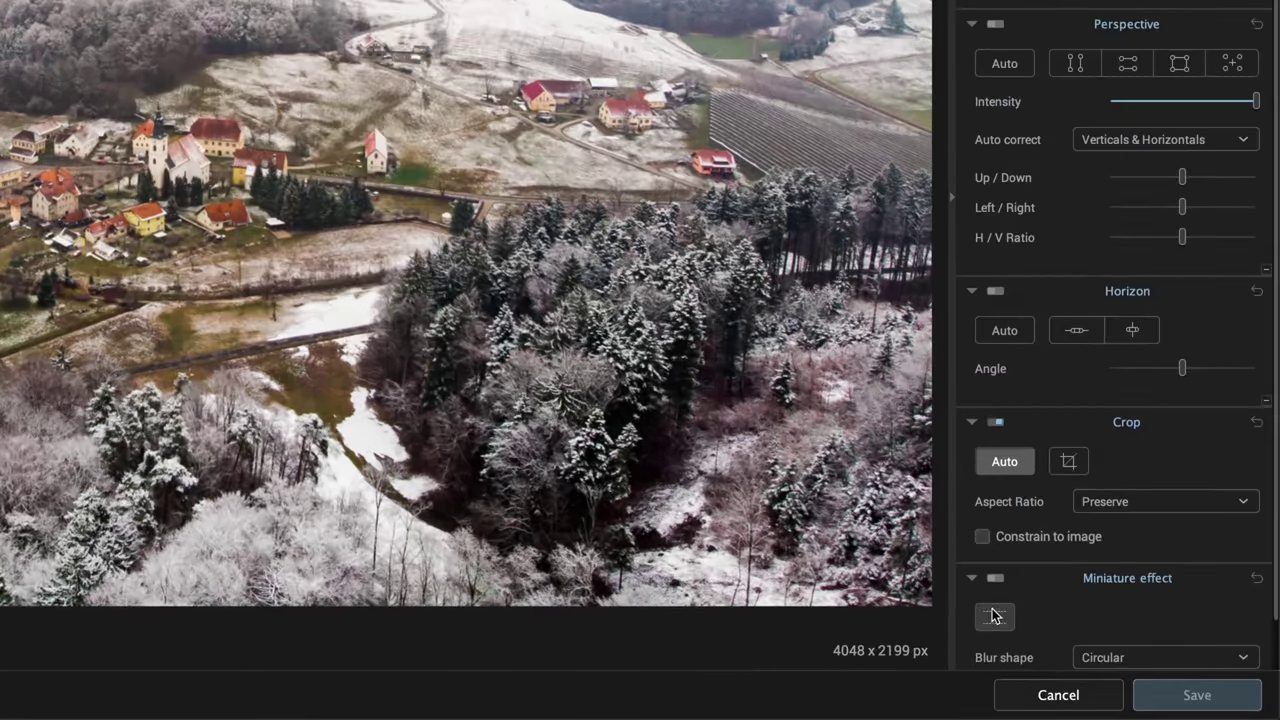
{"action": "left_click", "coordinate": [1090, 651]}
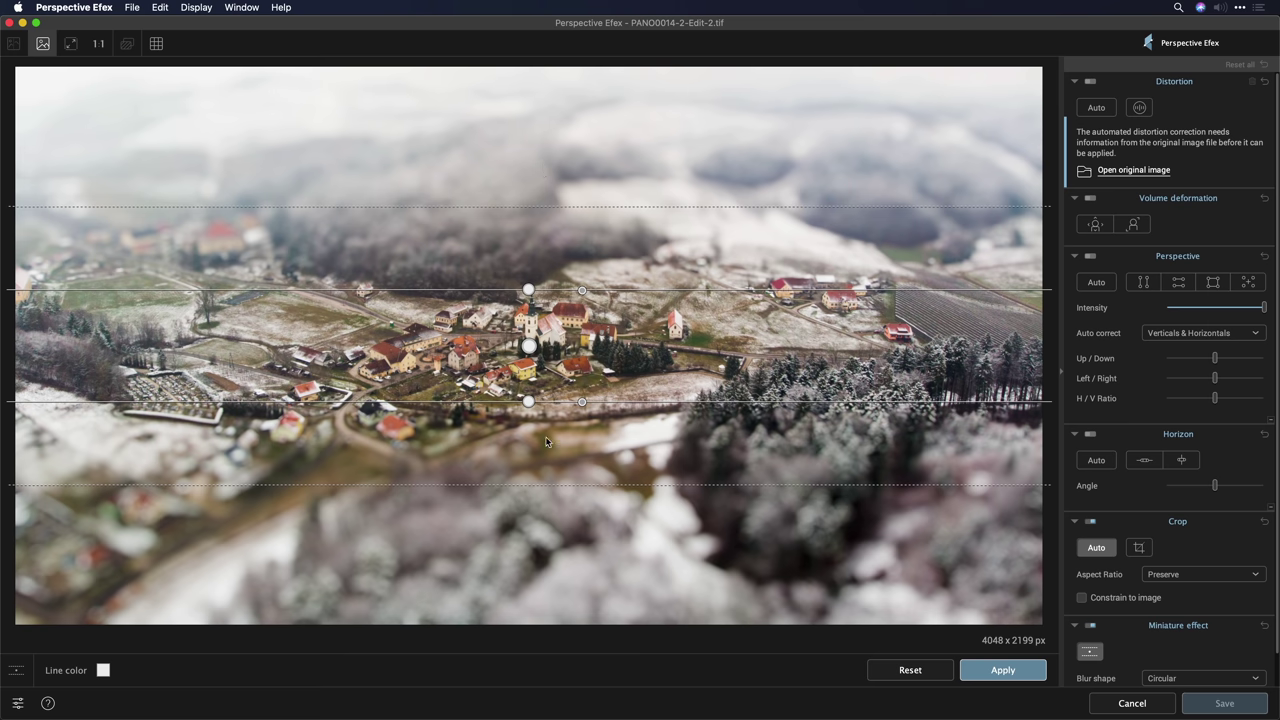
{"action": "left_click_drag", "start_coordinate": [528, 402], "coordinate": [585, 397]}
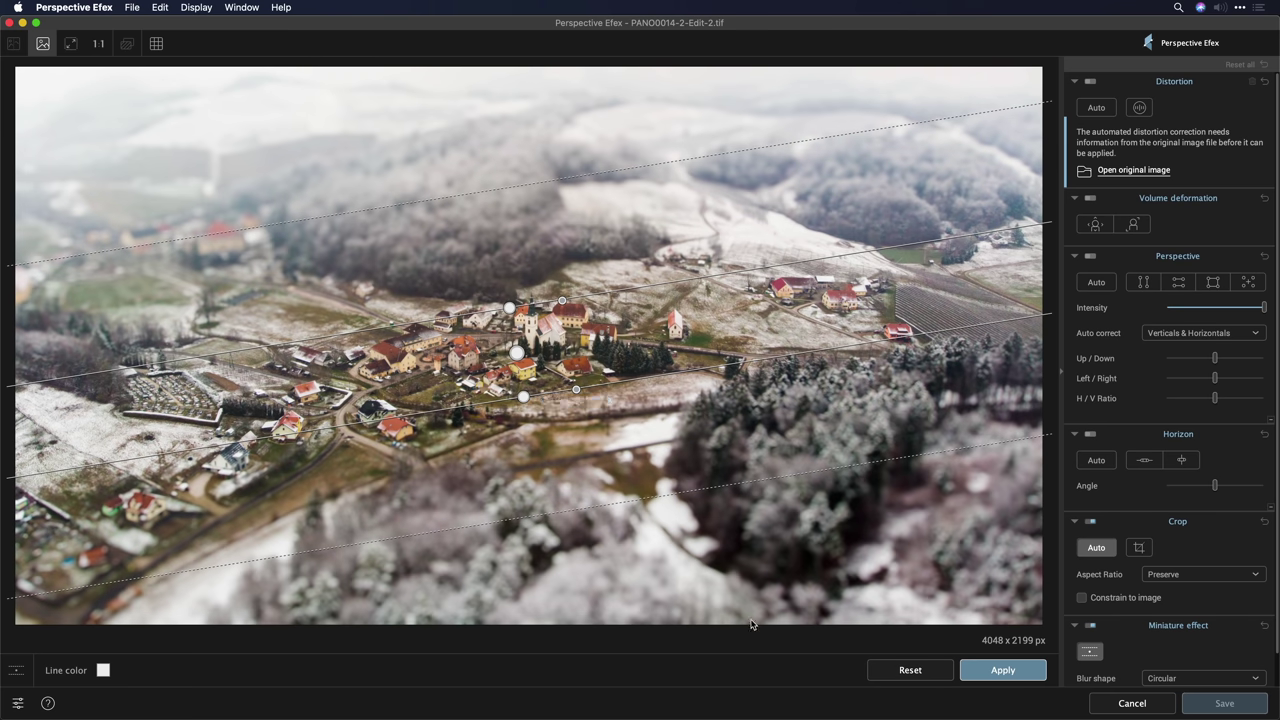
{"action": "left_click", "coordinate": [967, 669]}
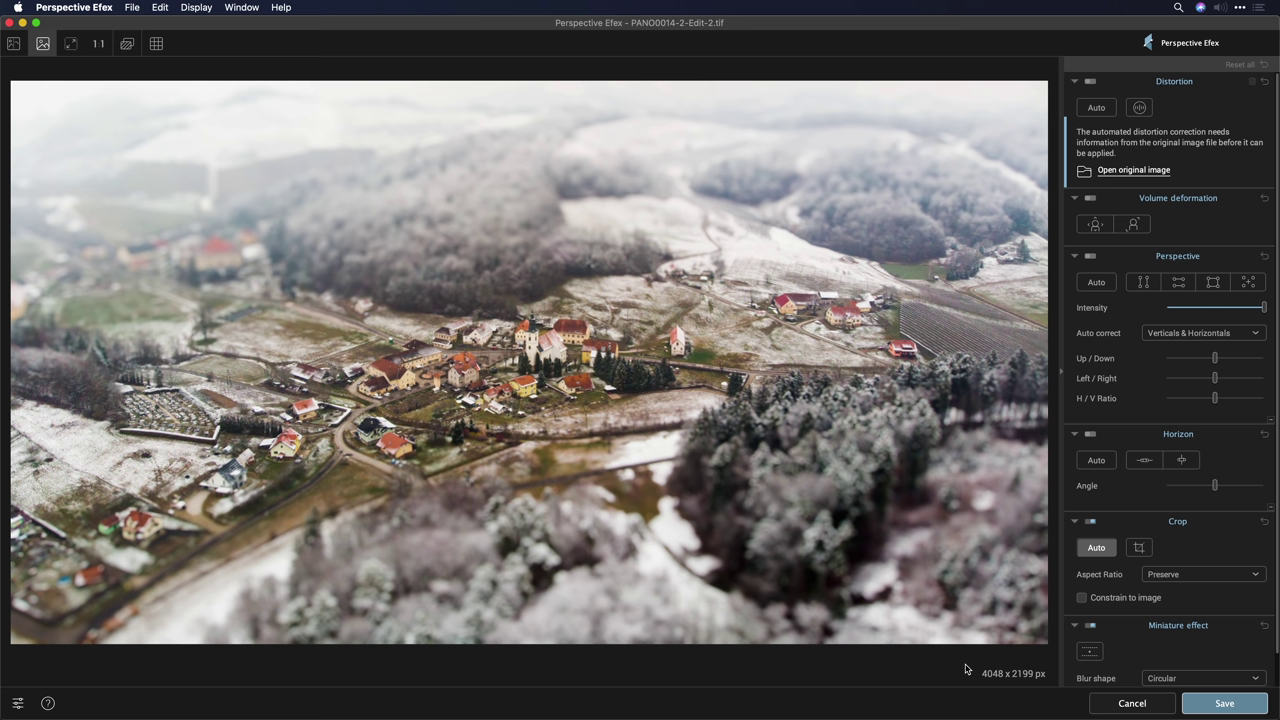